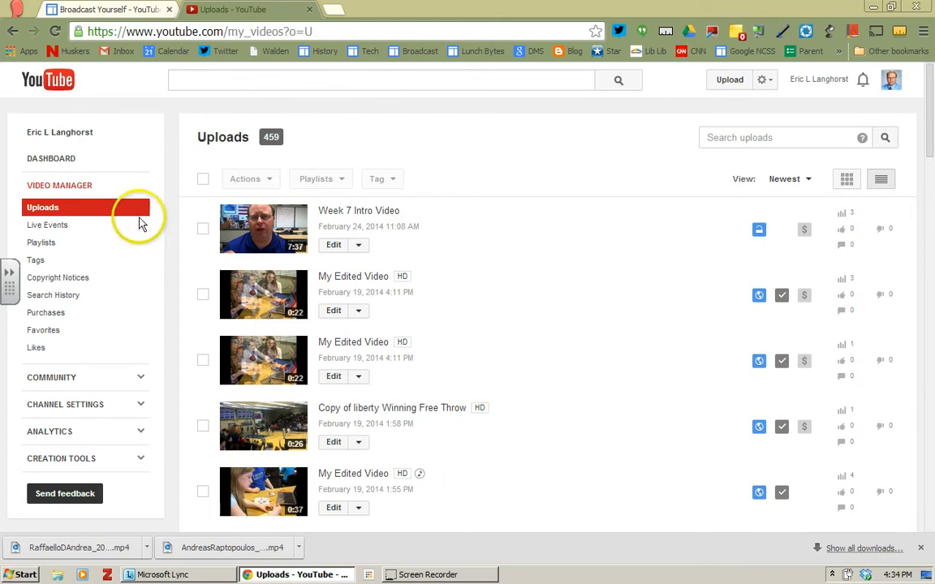
Create a new public playlist titled "King Tut" from the list of playlists
{"action": "left_click", "coordinate": [38, 245]}
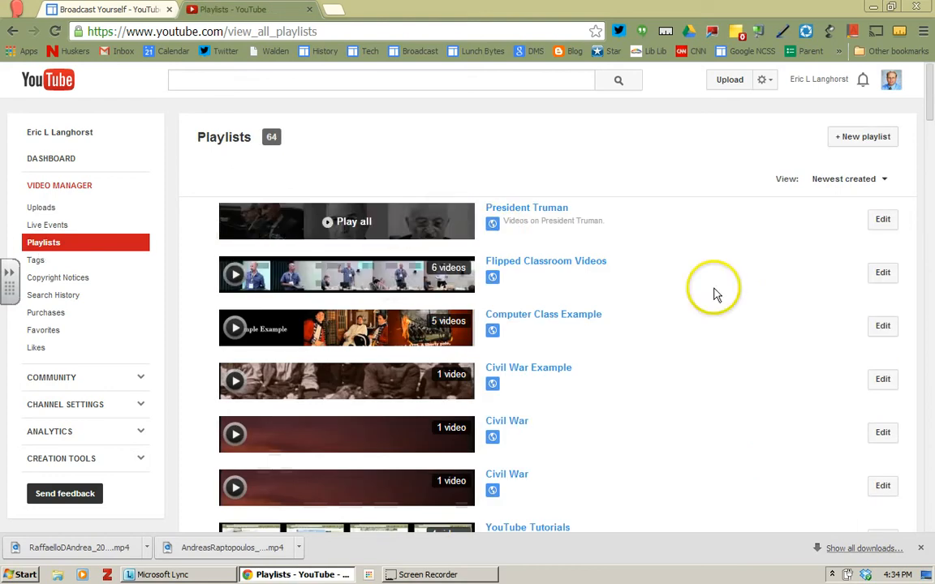
{"action": "left_click_drag", "start_coordinate": [931, 101], "coordinate": [933, 79]}
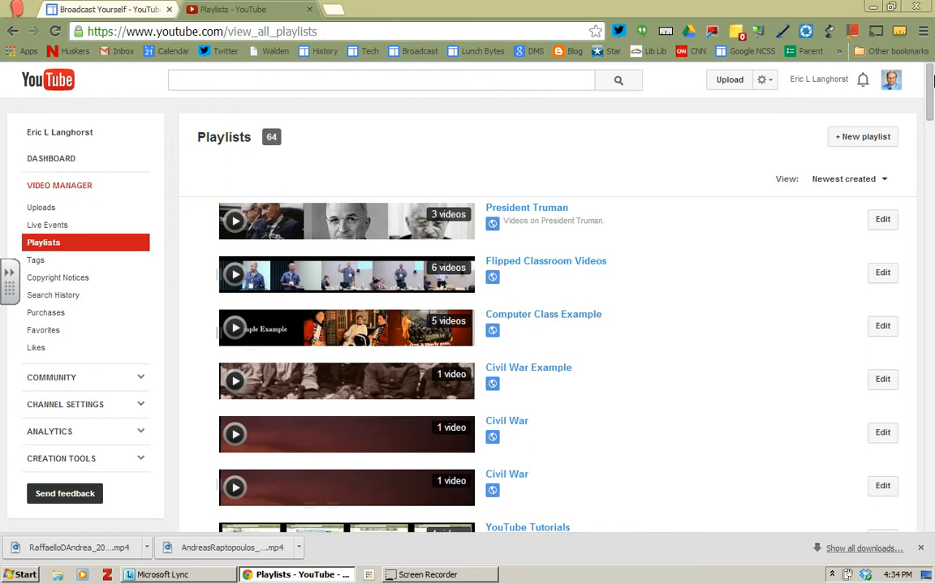
{"action": "left_click", "coordinate": [878, 139]}
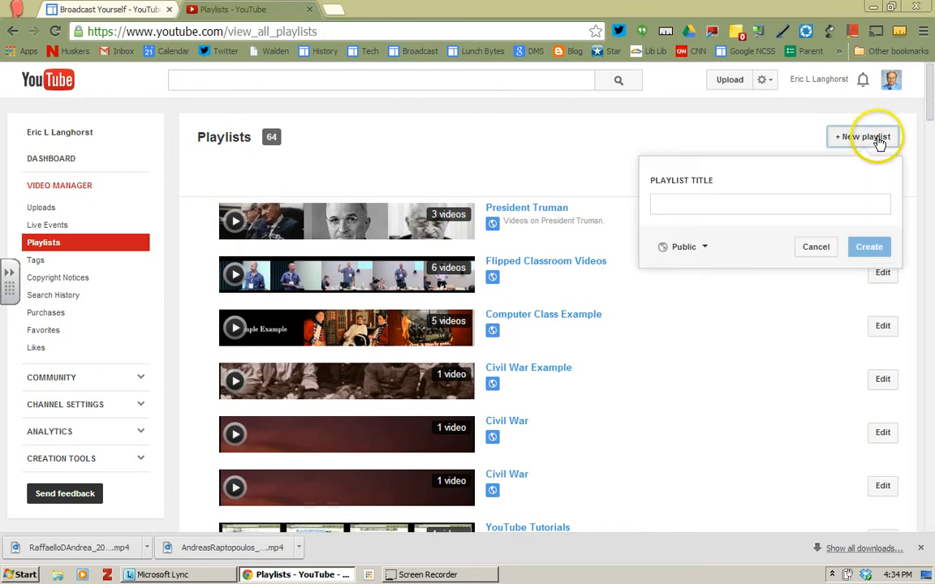
{"action": "left_click", "coordinate": [826, 205]}
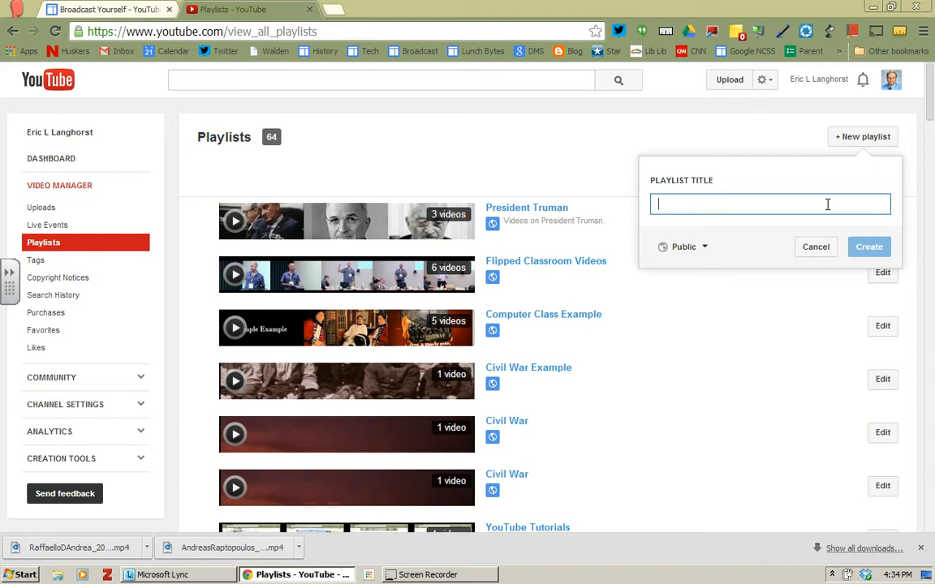
{"action": "type", "text": "King Tut"}
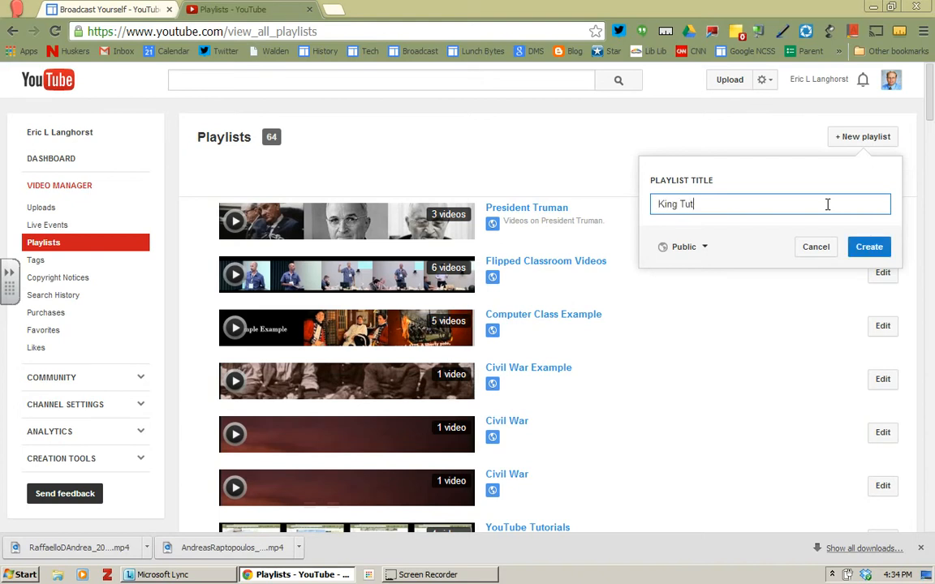
{"action": "left_click", "coordinate": [865, 253]}
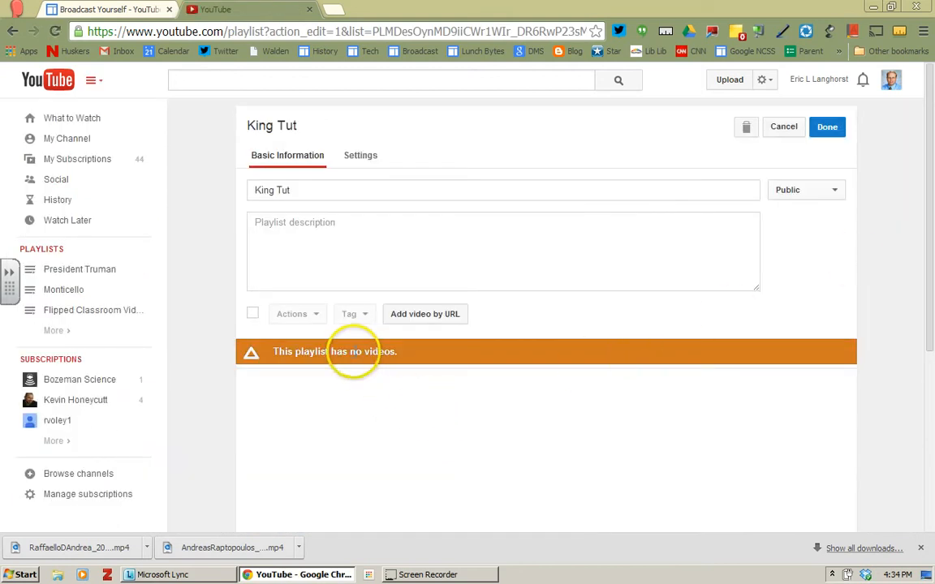
Enter the playlist description "Videos on King Tut.", choose Public visibility, check the playlist's settings and save it
{"action": "left_click", "coordinate": [326, 230]}
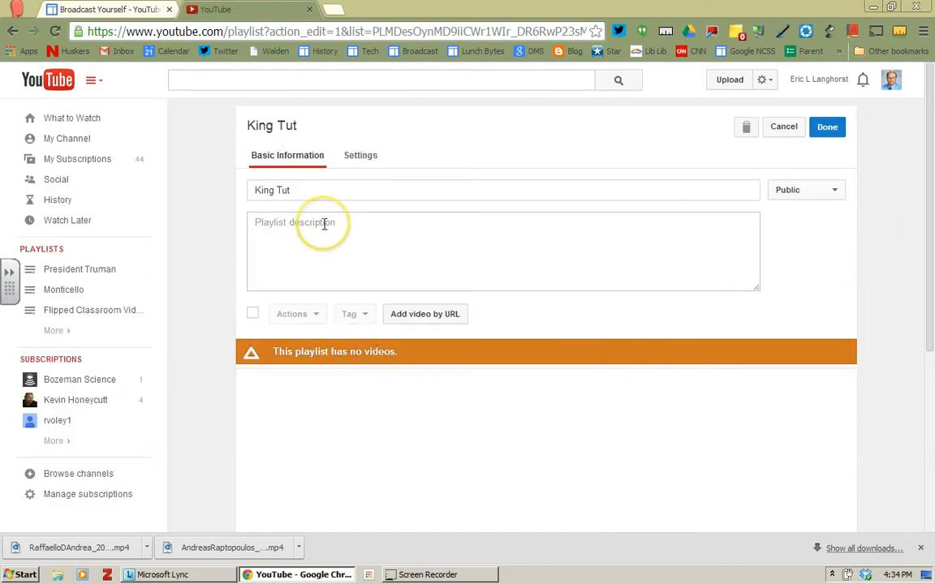
{"action": "left_click", "coordinate": [323, 224]}
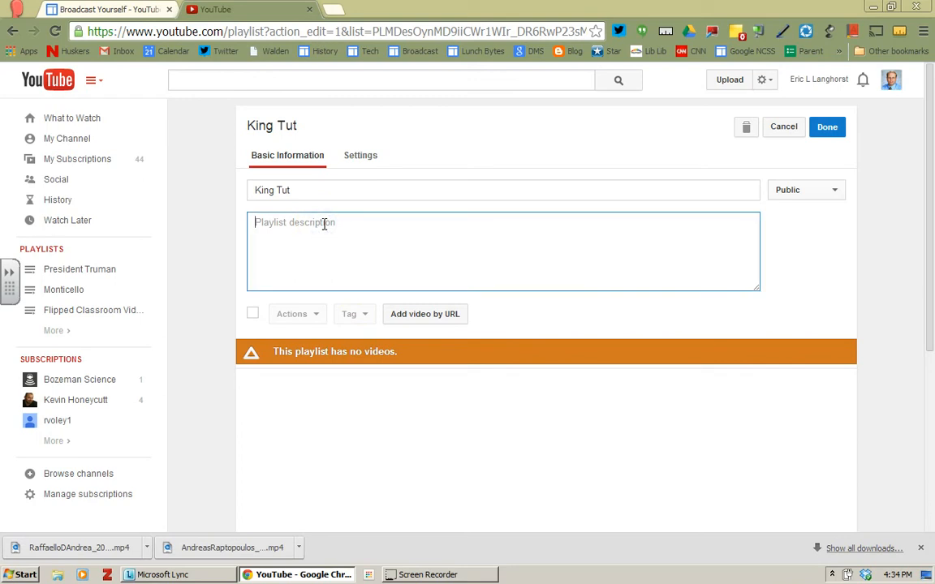
{"action": "type", "text": "Videos on King Tut."}
{"action": "left_click", "coordinate": [821, 201]}
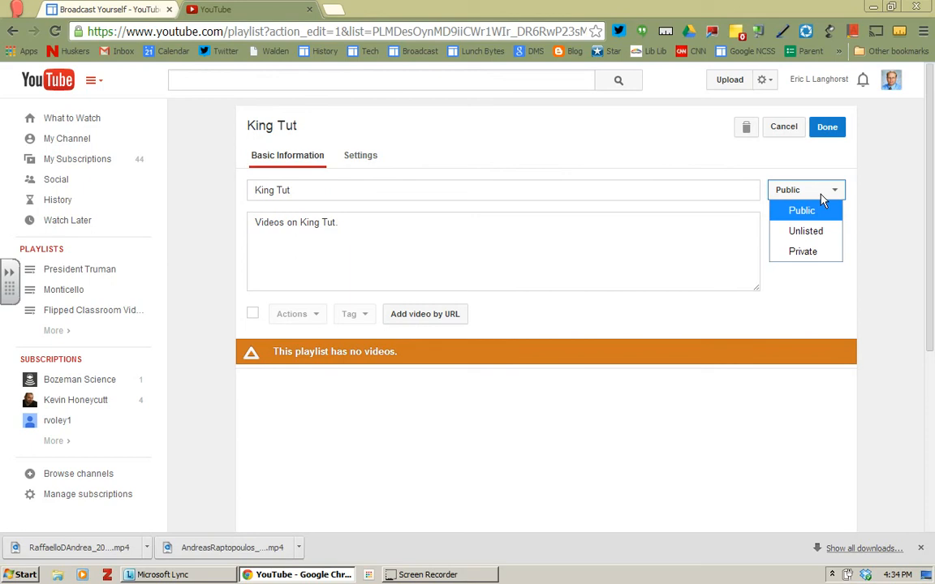
{"action": "left_click", "coordinate": [820, 213]}
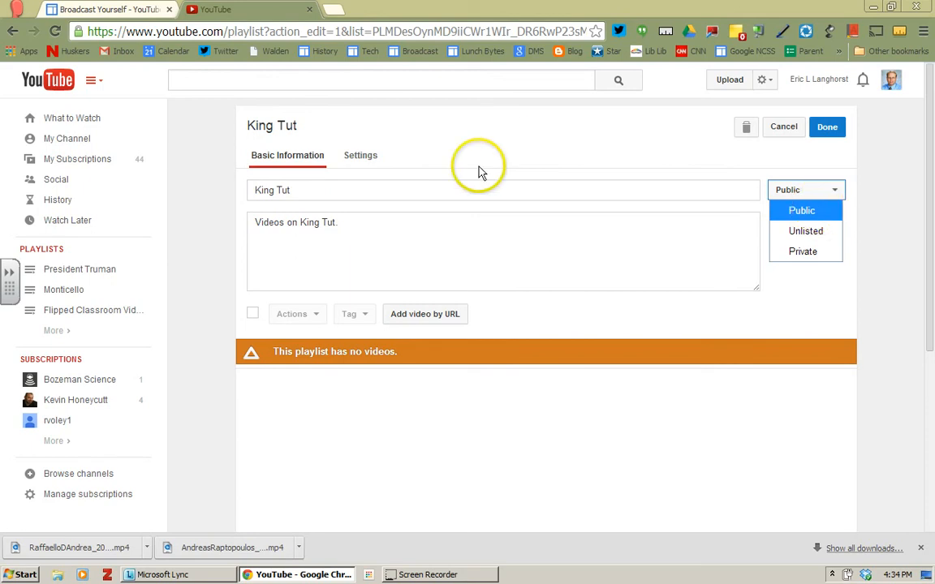
{"action": "left_click", "coordinate": [366, 159]}
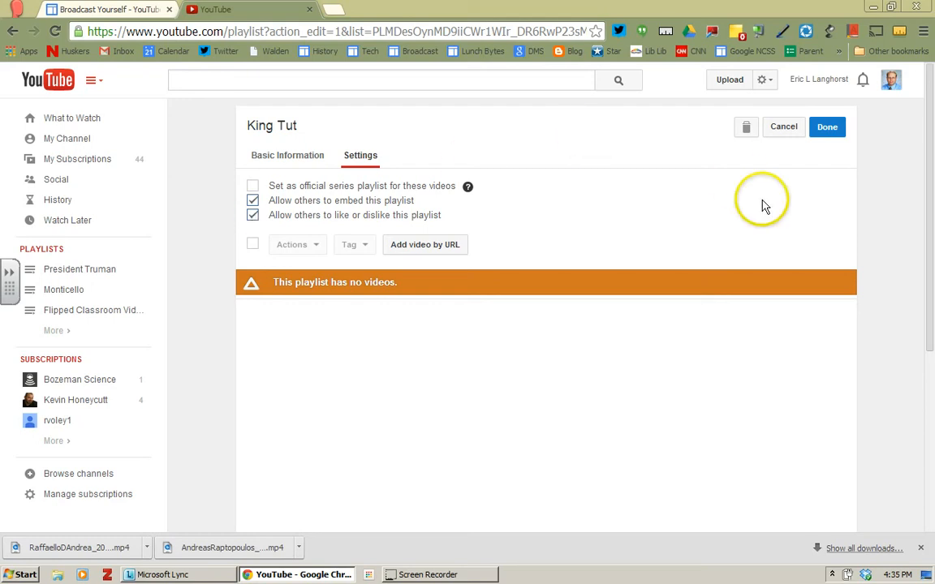
{"action": "left_click", "coordinate": [836, 132]}
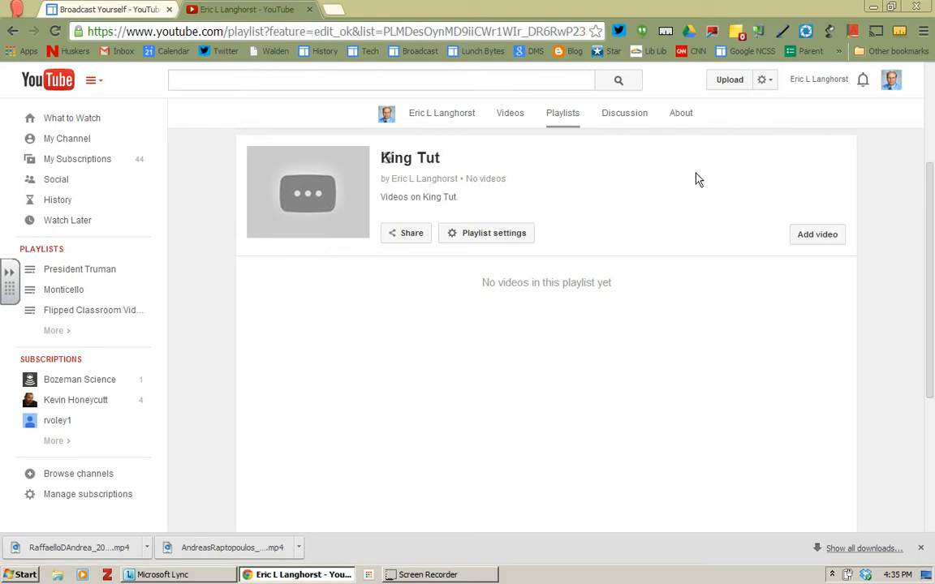
Start adding a video to the King Tut playlist, search for "king tut" and browse the results
{"action": "left_click", "coordinate": [809, 238]}
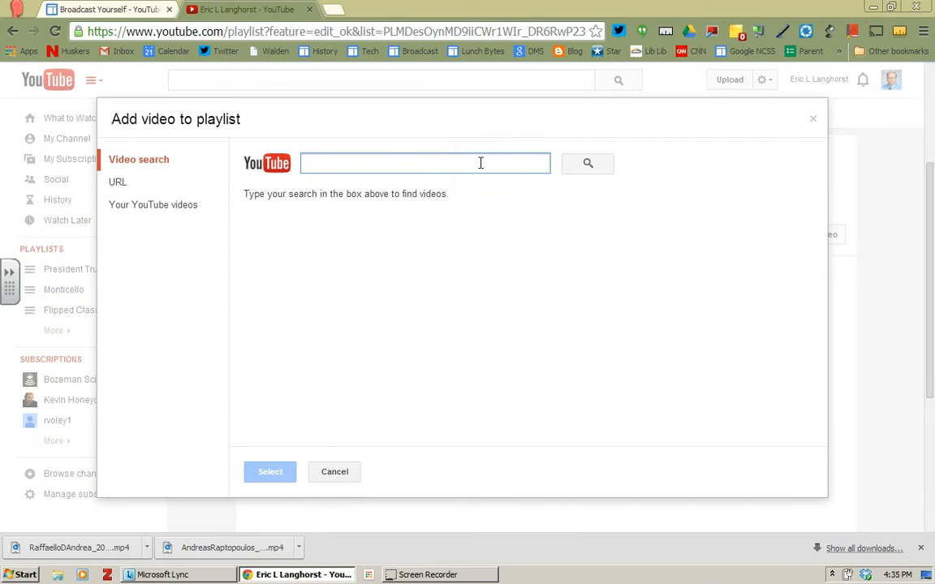
{"action": "type", "text": "king tut"}
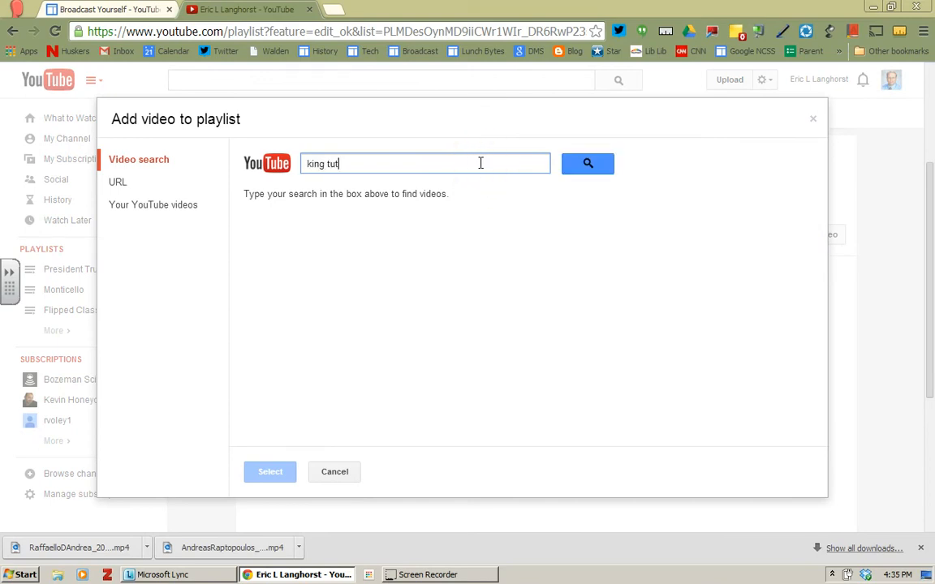
{"action": "left_click", "coordinate": [597, 162]}
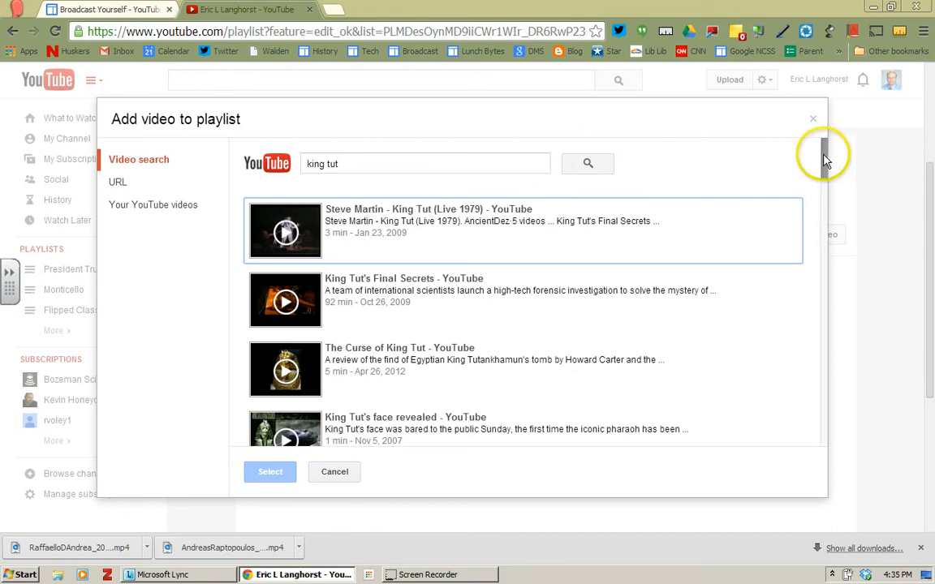
{"action": "left_click_drag", "start_coordinate": [825, 160], "coordinate": [824, 175]}
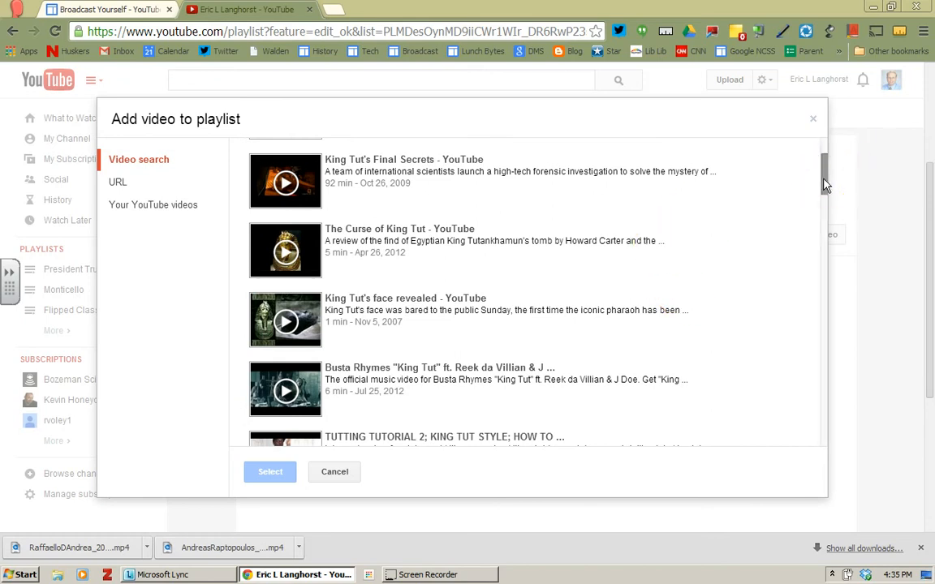
{"action": "mouse_move", "coordinate": [825, 183]}
{"action": "left_mouse_down"}
{"action": "mouse_move", "coordinate": [825, 203]}
{"action": "mouse_move", "coordinate": [828, 170]}
{"action": "left_mouse_up"}
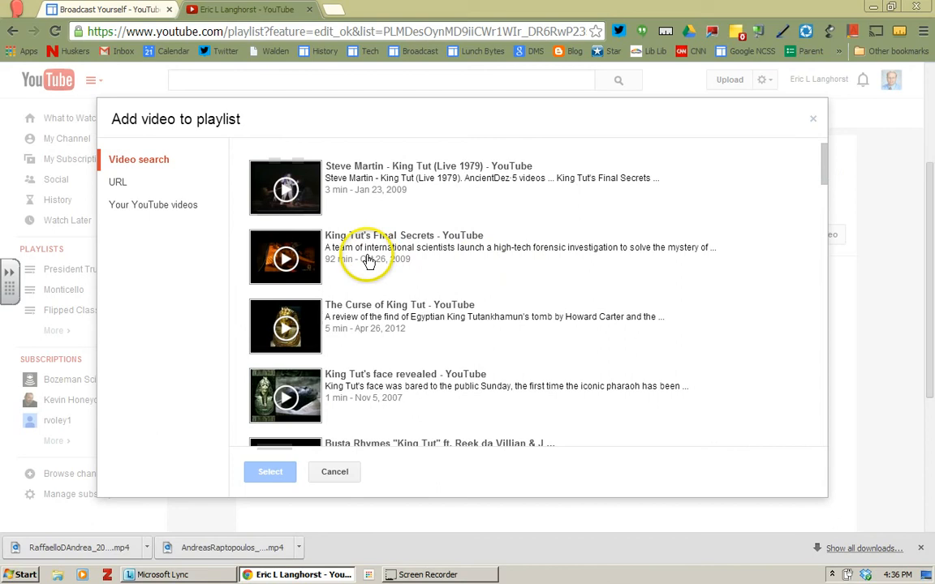
Preview "King Tut's Final Secrets", pause it and add it to the playlist
{"action": "left_click", "coordinate": [290, 259]}
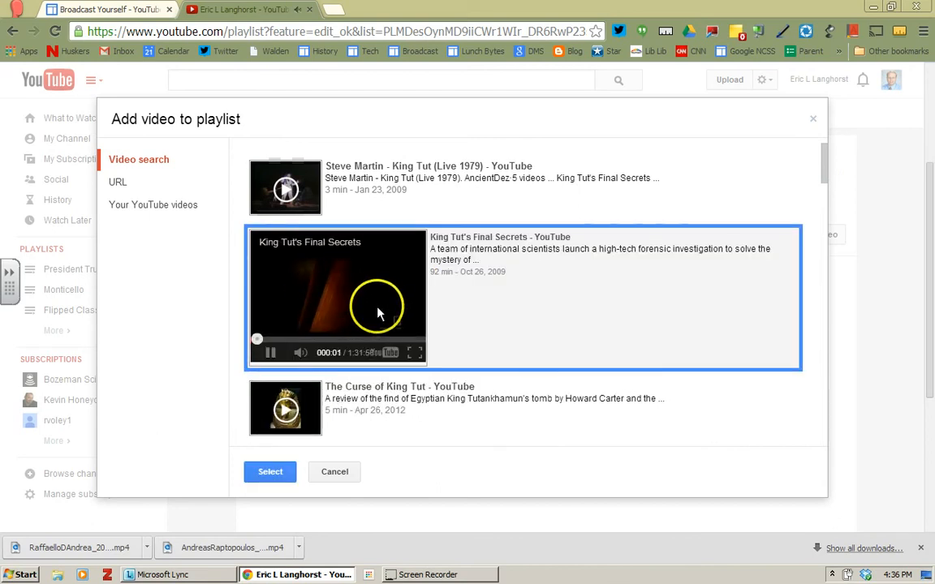
{"action": "left_click", "coordinate": [273, 357]}
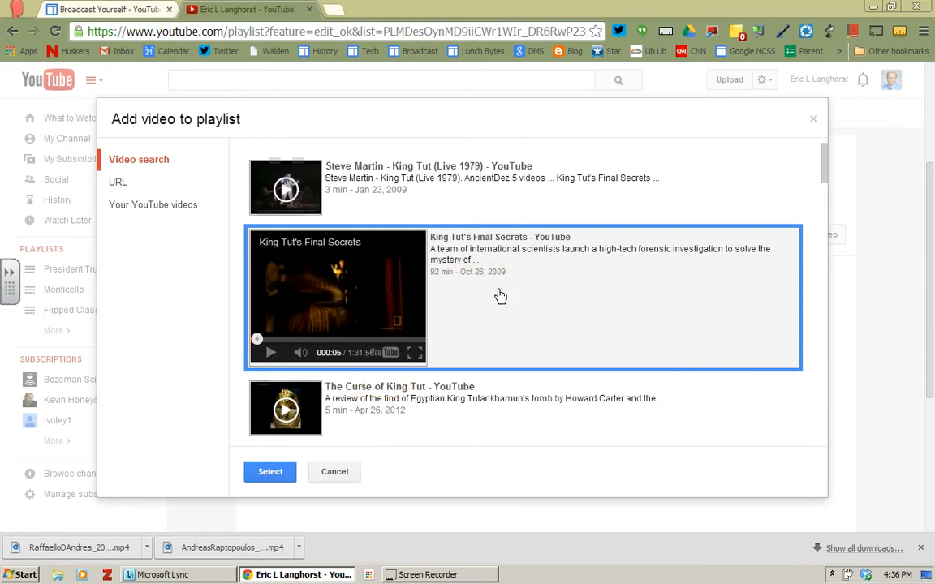
{"action": "left_click", "coordinate": [482, 312]}
{"action": "left_click", "coordinate": [274, 471]}
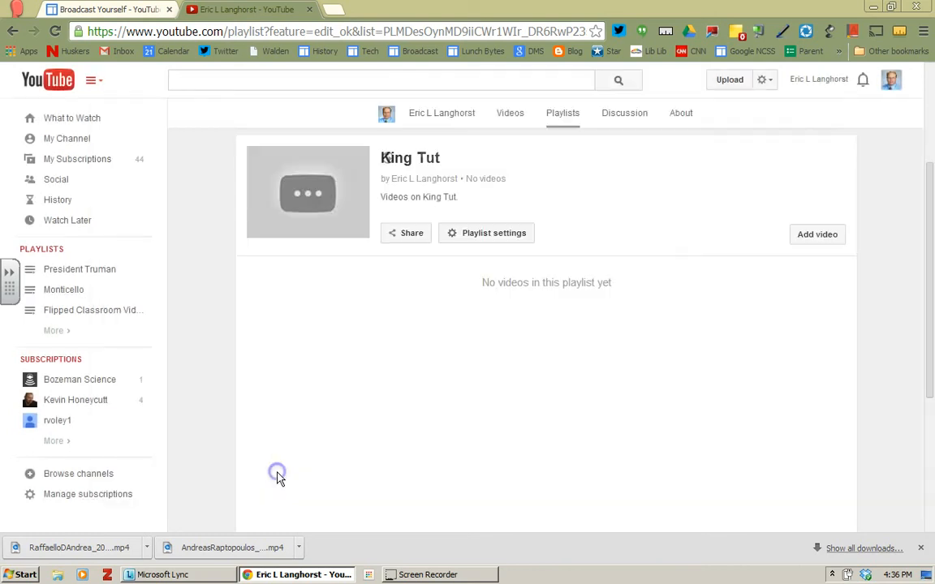
{"action": "left_click", "coordinate": [388, 351]}
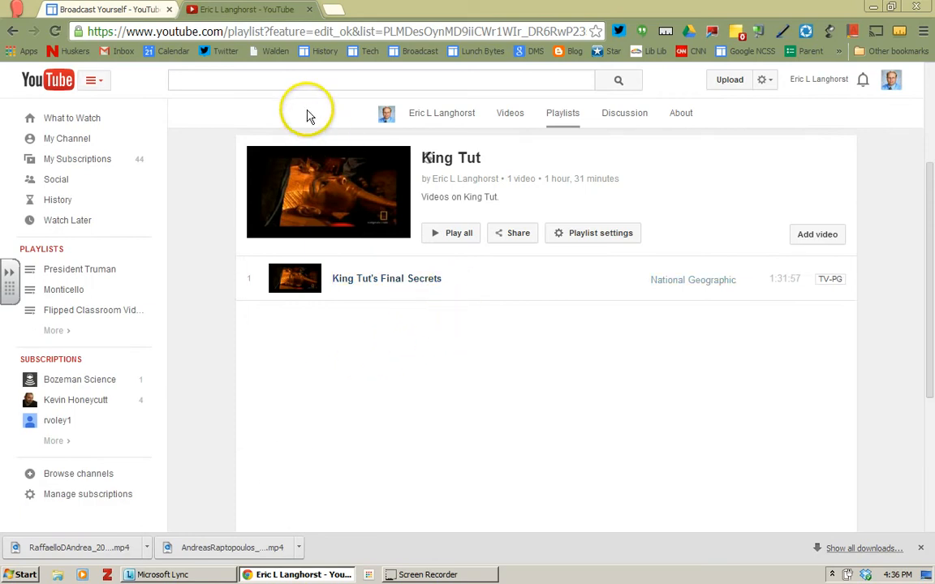
Search the whole site for "king tut", open "What killed King Tut? Researchers may have finally found out" and pause it
{"action": "left_click", "coordinate": [309, 81]}
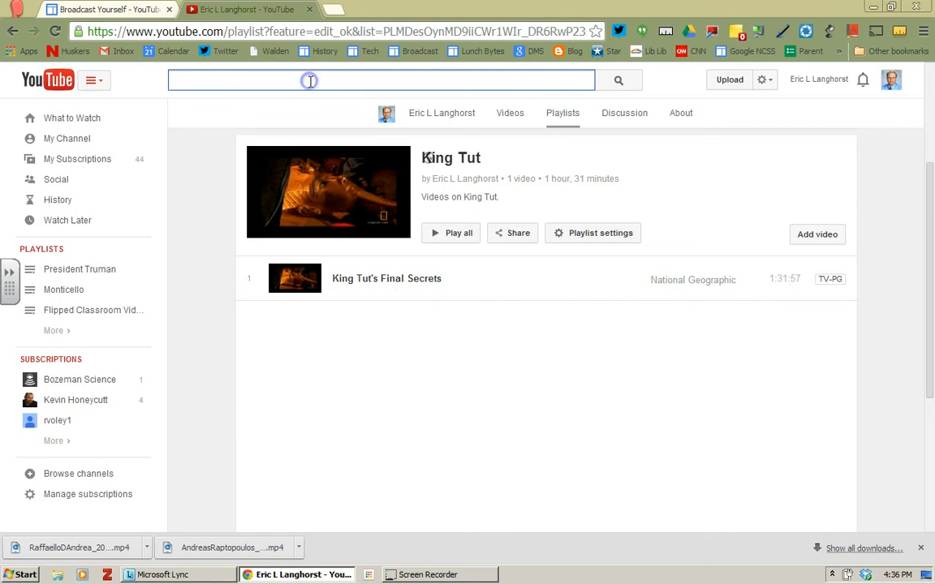
{"action": "type", "text": "king tut"}
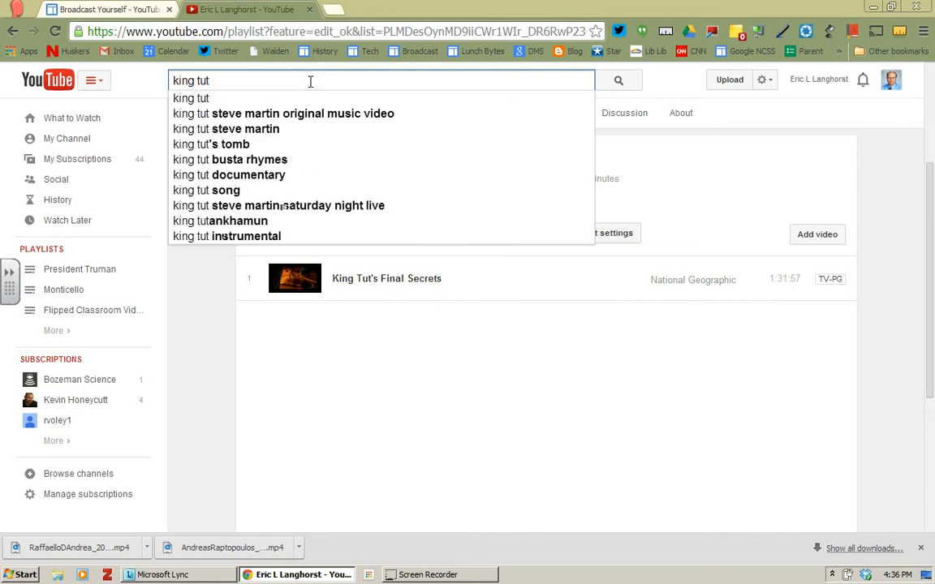
{"action": "key", "text": "Return"}
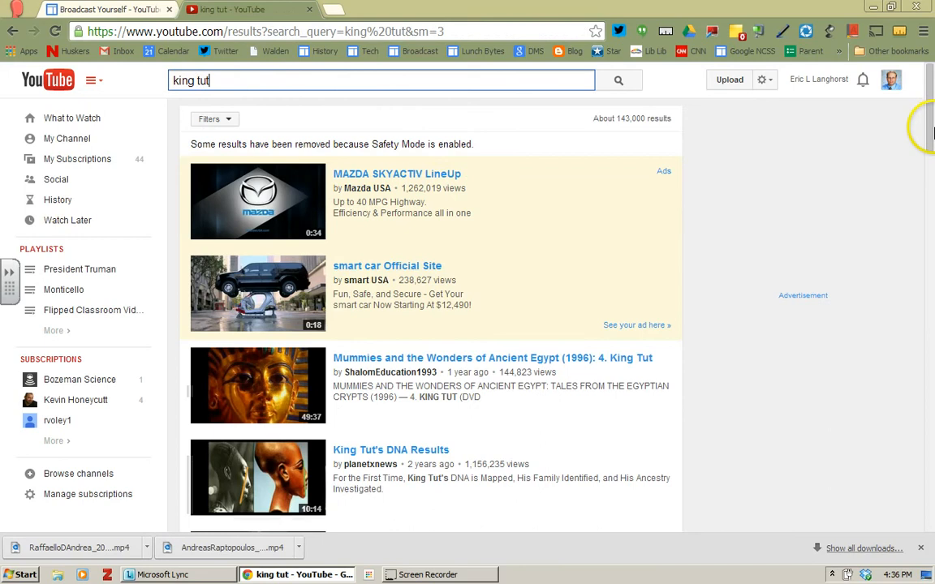
{"action": "left_click_drag", "start_coordinate": [932, 134], "coordinate": [933, 228]}
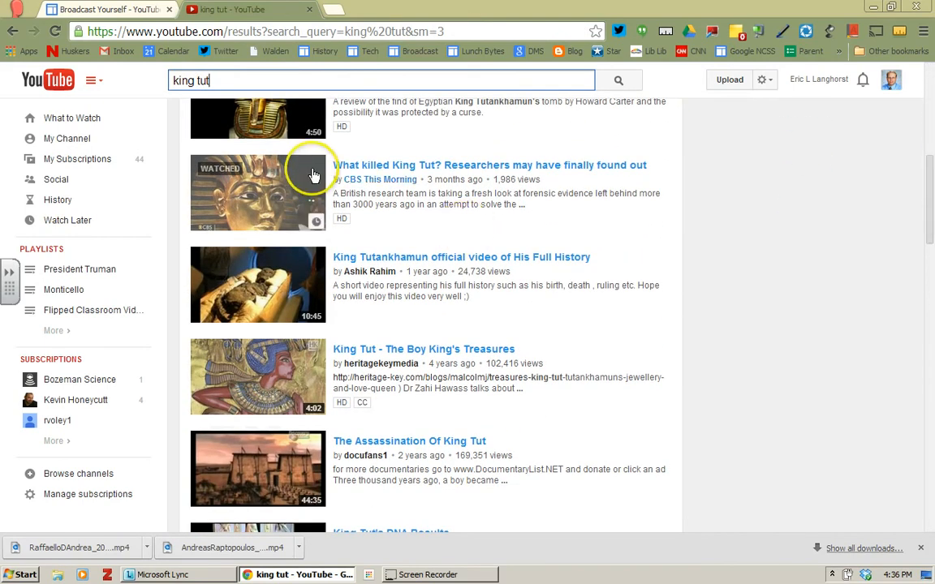
{"action": "left_click", "coordinate": [373, 165]}
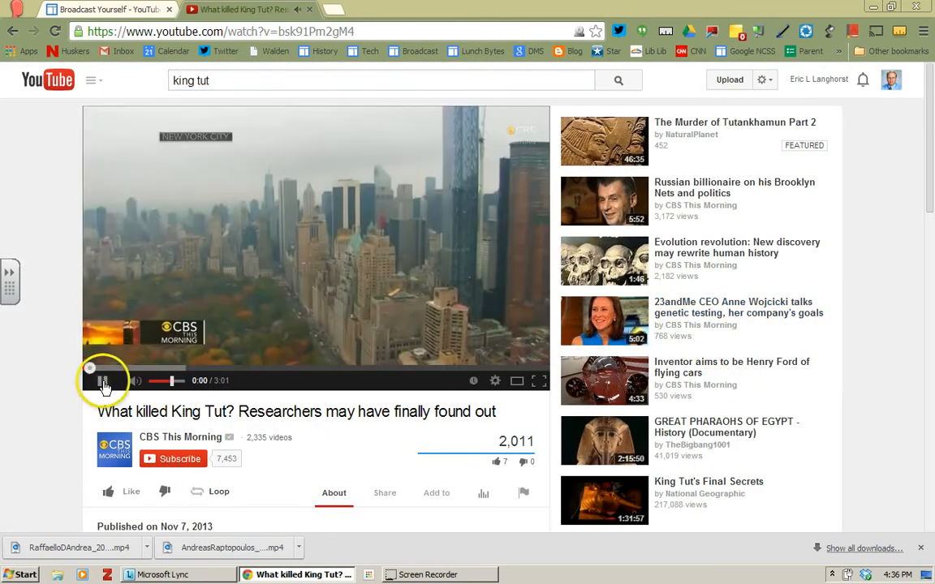
{"action": "left_click", "coordinate": [103, 380]}
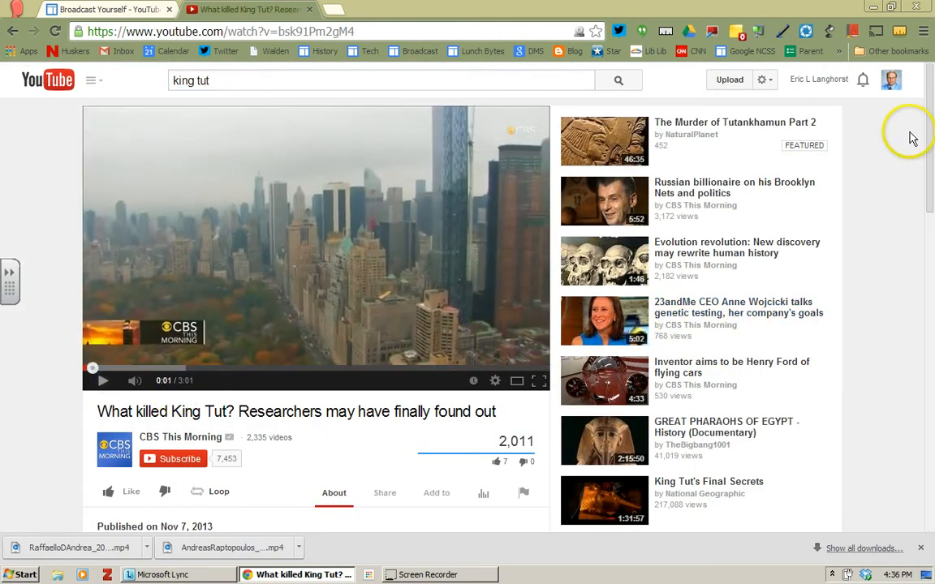
Add the paused CBS This Morning video to the King Tut playlist
{"action": "left_click_drag", "start_coordinate": [931, 126], "coordinate": [932, 174]}
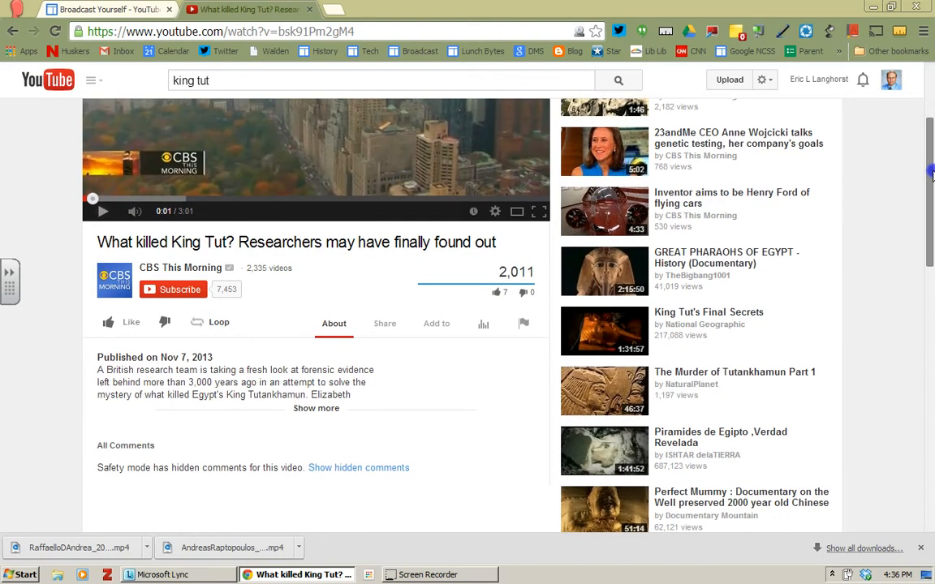
{"action": "left_click", "coordinate": [438, 326]}
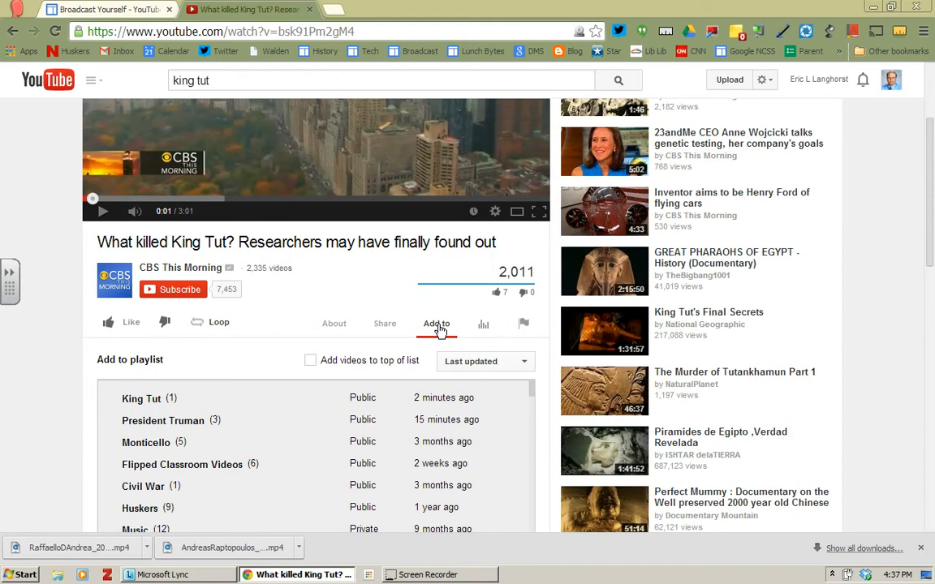
{"action": "left_click", "coordinate": [162, 406]}
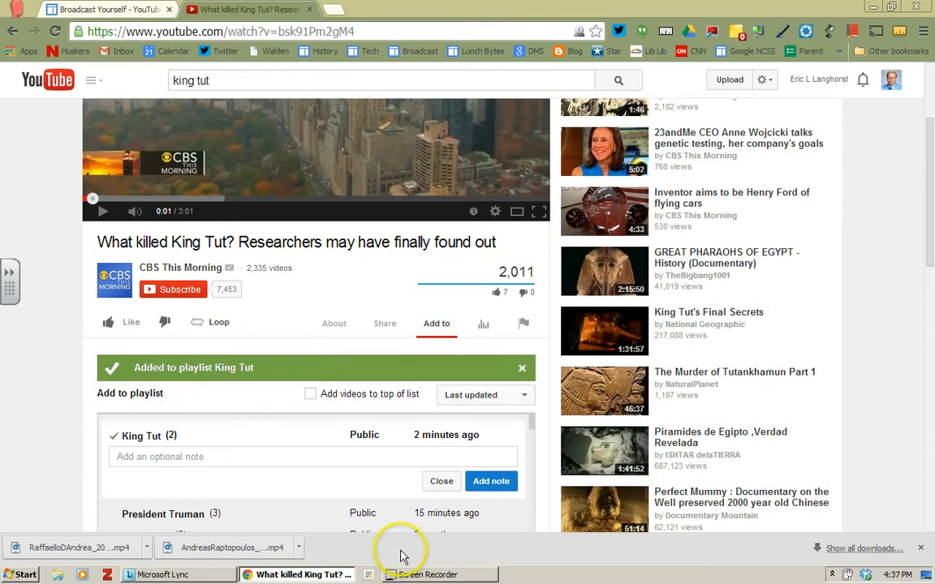
Add the note "This is a great video for the start of our King Tut lesson." to the video's playlist entry
{"action": "left_click", "coordinate": [341, 457]}
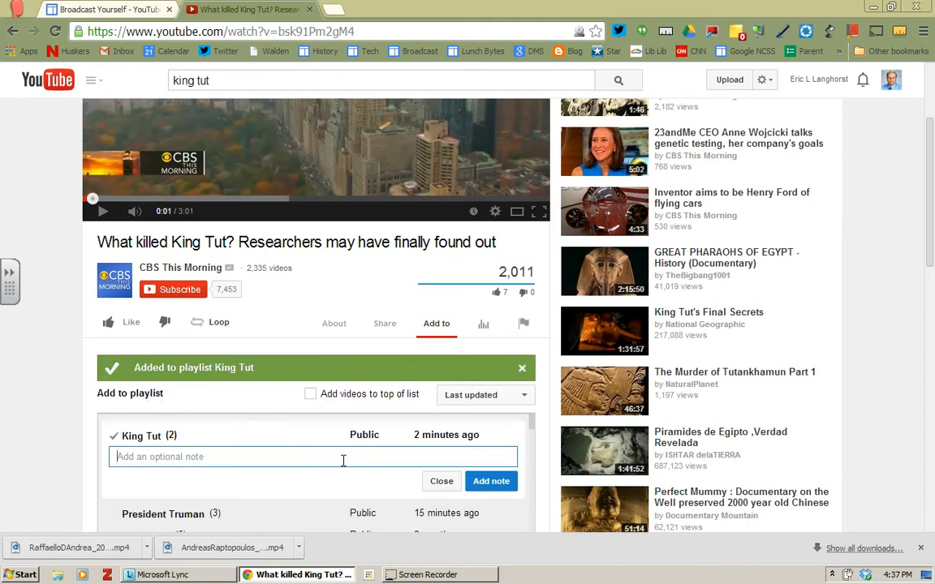
{"action": "type", "text": "This is a great video for the start of"}
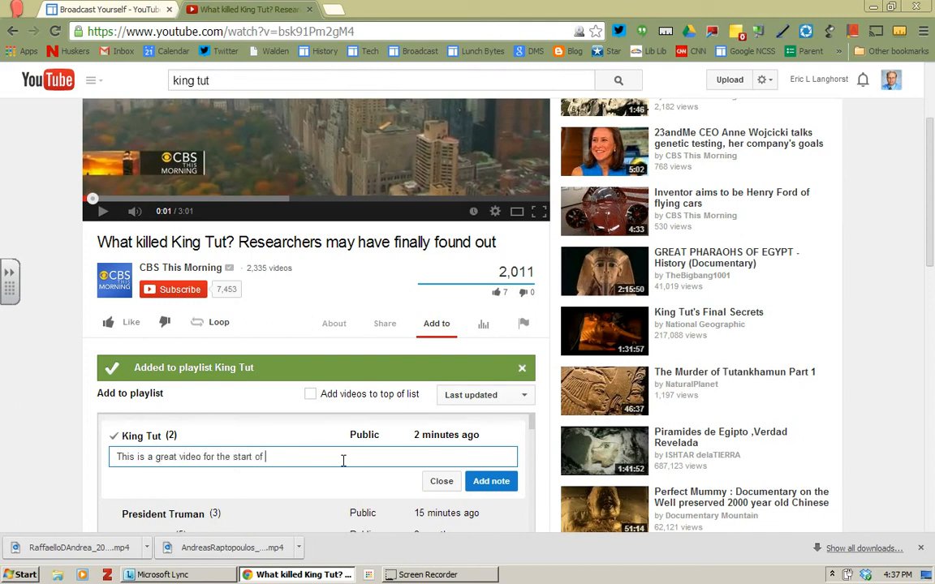
{"action": "type", "text": "g Tut lesson."}
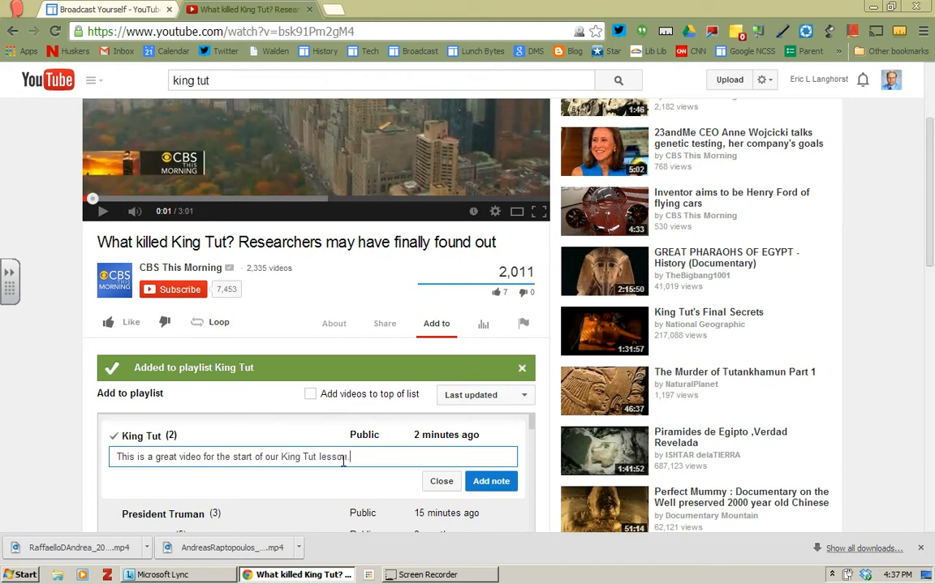
{"action": "left_click", "coordinate": [491, 482]}
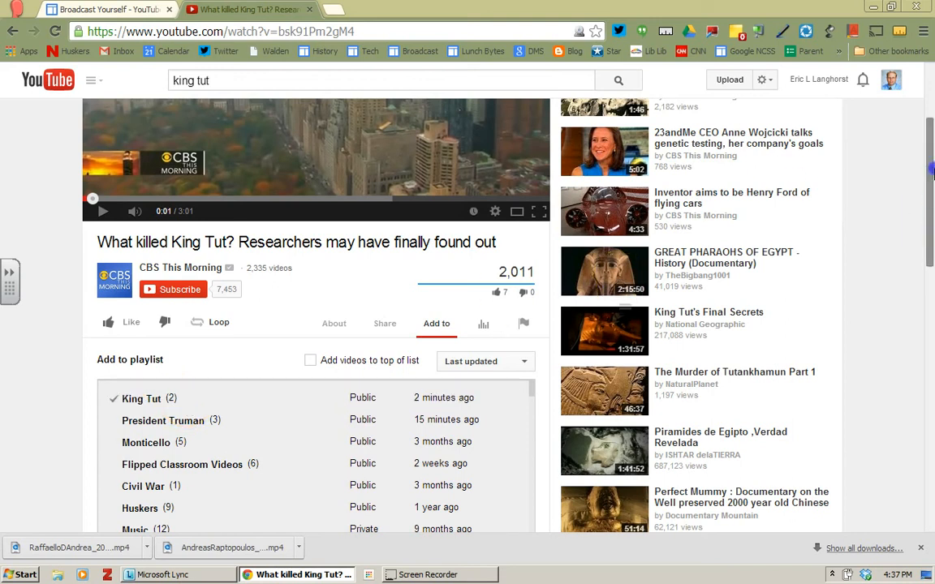
Search the site for "king tut union station"
{"action": "scroll", "coordinate": [933, 170], "scroll_direction": "up", "scroll_amount": 2}
{"action": "left_click", "coordinate": [420, 77]}
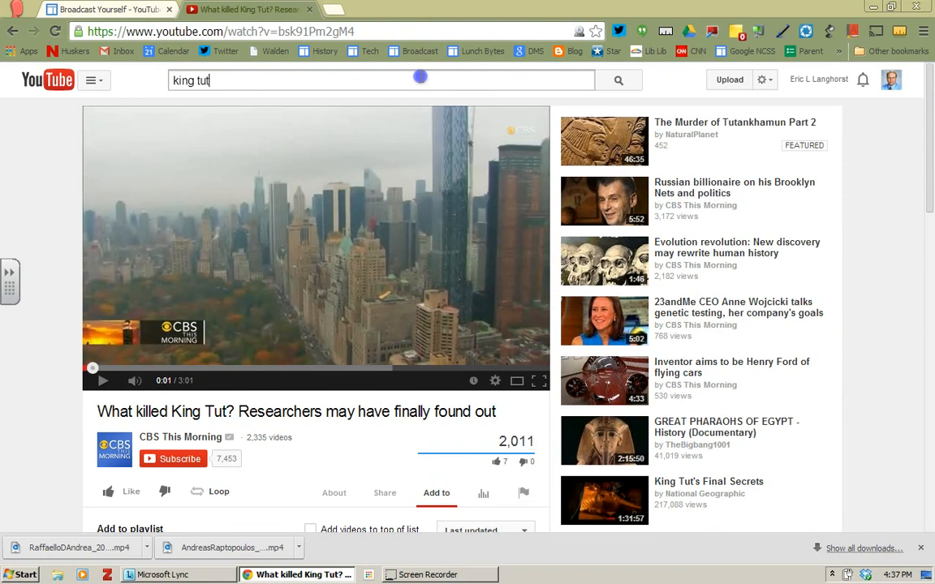
{"action": "type", "text": "u"}
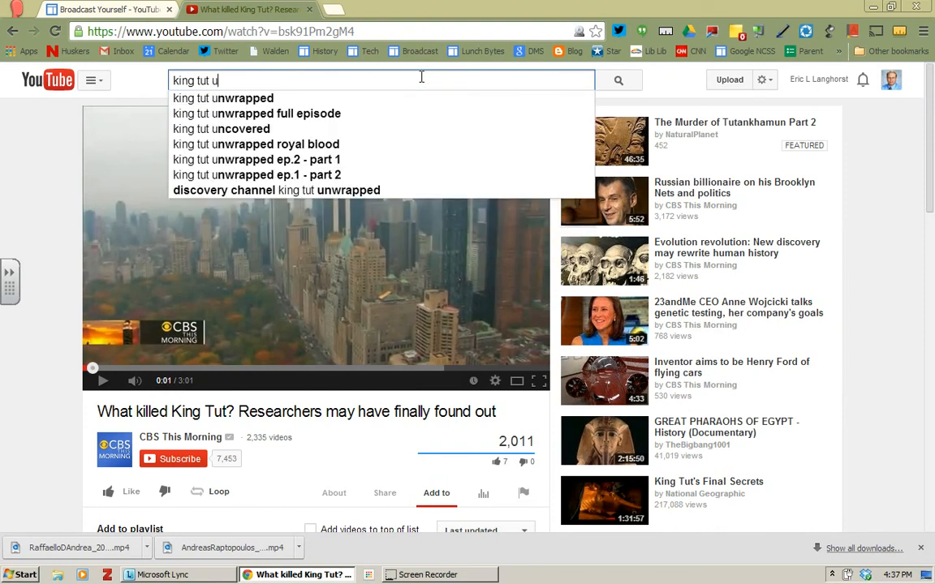
{"action": "type", "text": "nion station"}
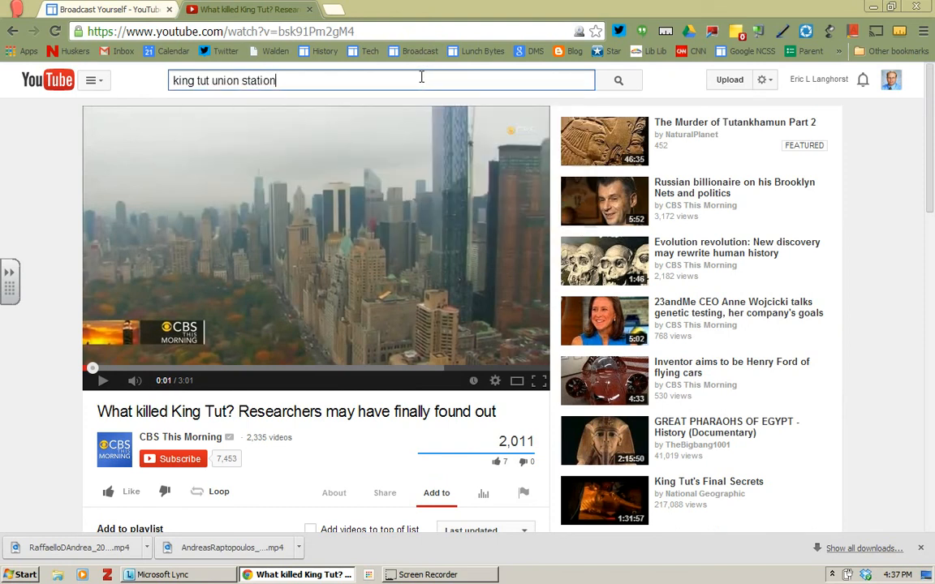
{"action": "key", "text": "Return"}
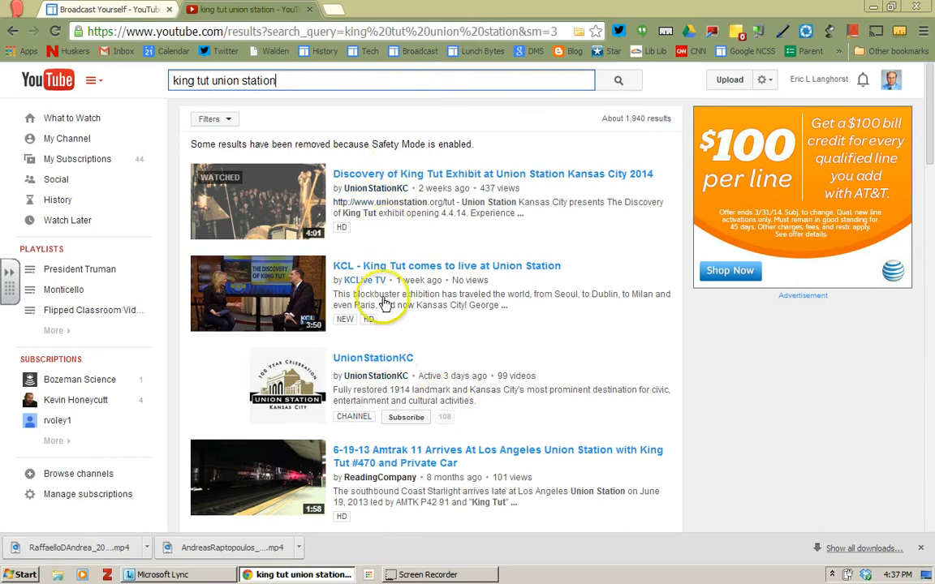
Open "Discovery of King Tut Exhibit at Union Station Kansas City 2014", skip ahead to about 0:32 and pause it
{"action": "left_click", "coordinate": [519, 177]}
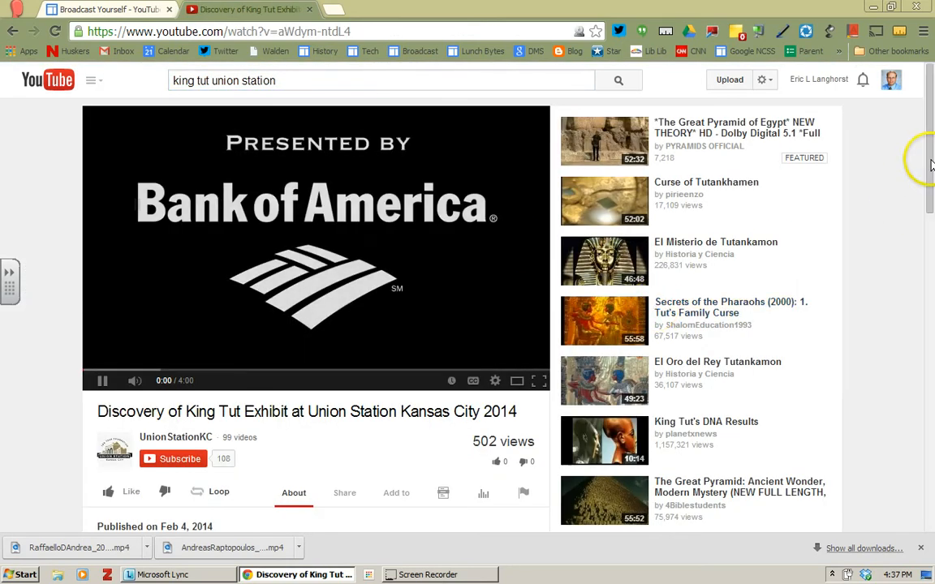
{"action": "left_click", "coordinate": [147, 371]}
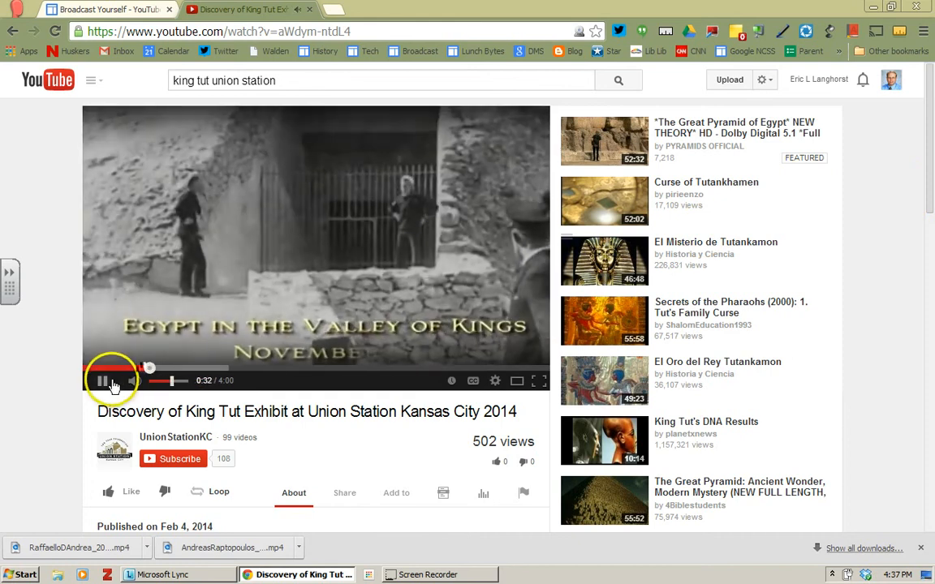
{"action": "left_click", "coordinate": [104, 381]}
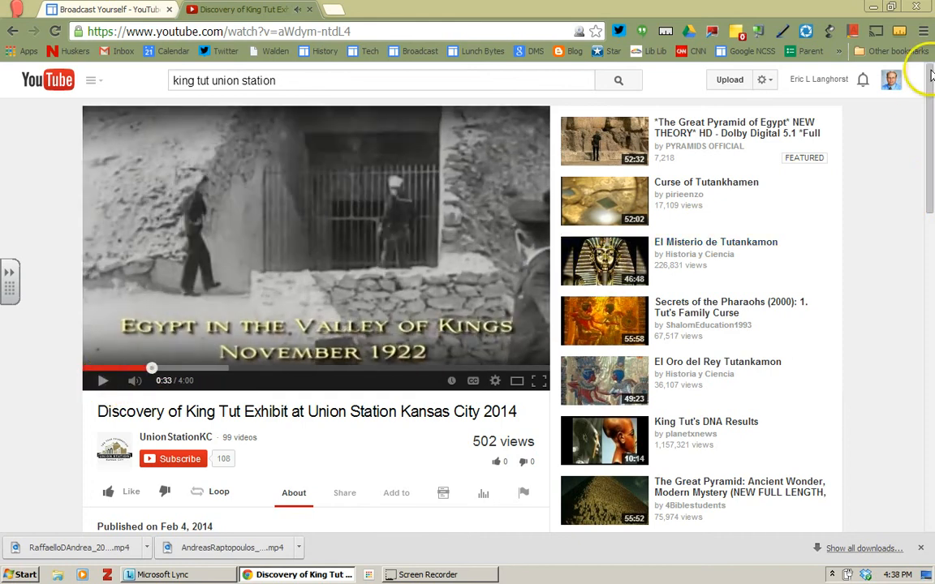
Add the paused Union Station exhibit video to the King Tut playlist and close the optional note without entering one
{"action": "left_click_drag", "start_coordinate": [931, 96], "coordinate": [931, 128]}
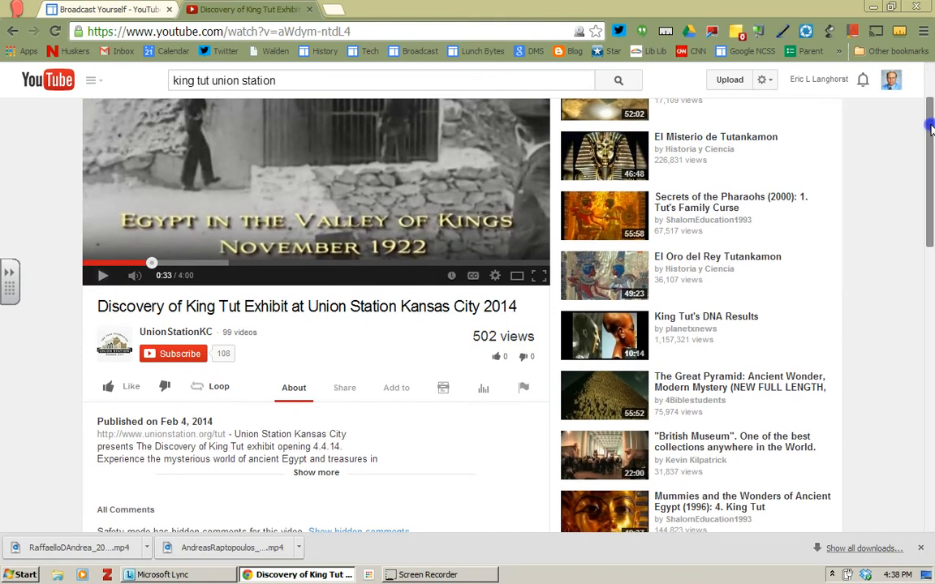
{"action": "left_click", "coordinate": [398, 389]}
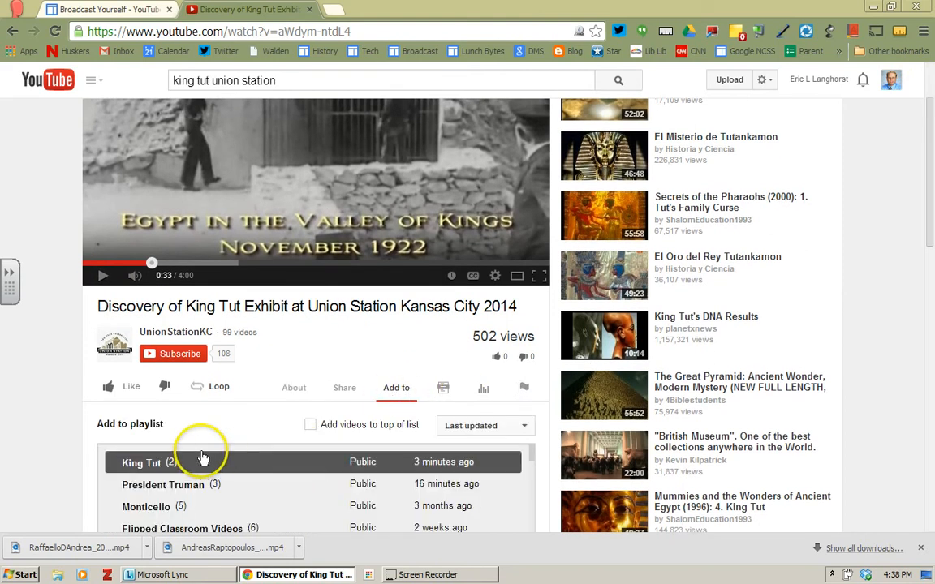
{"action": "left_click", "coordinate": [157, 465]}
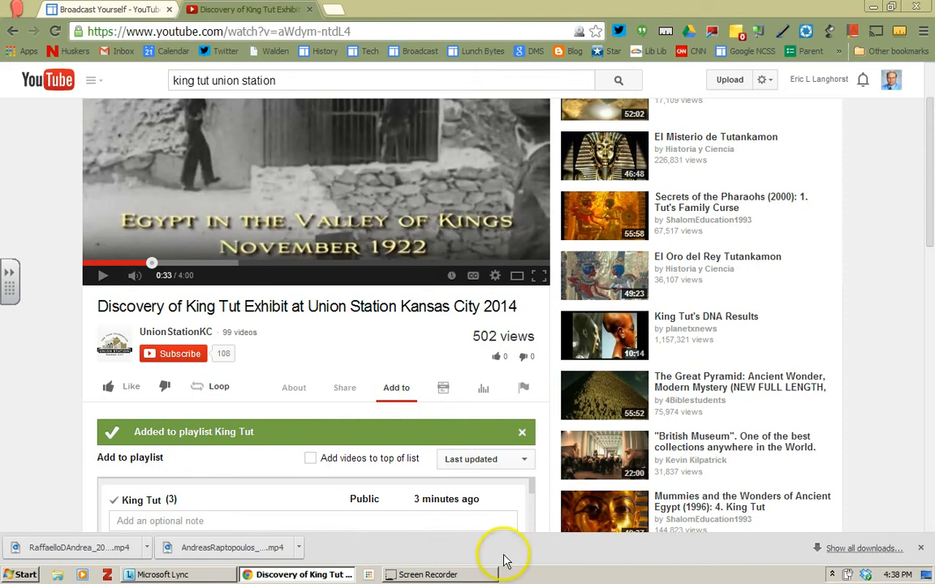
{"action": "scroll", "coordinate": [932, 217], "scroll_direction": "down", "scroll_amount": 3}
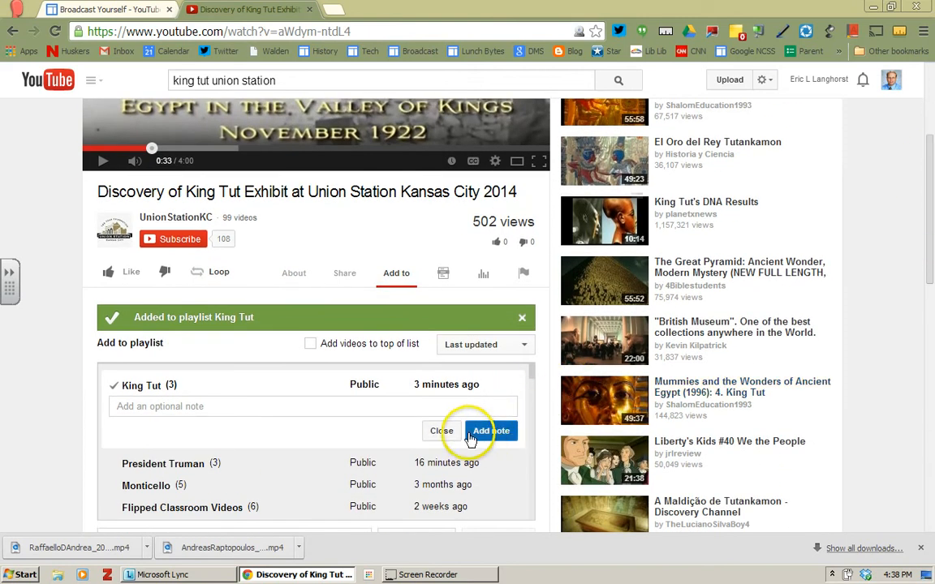
{"action": "left_click", "coordinate": [443, 431]}
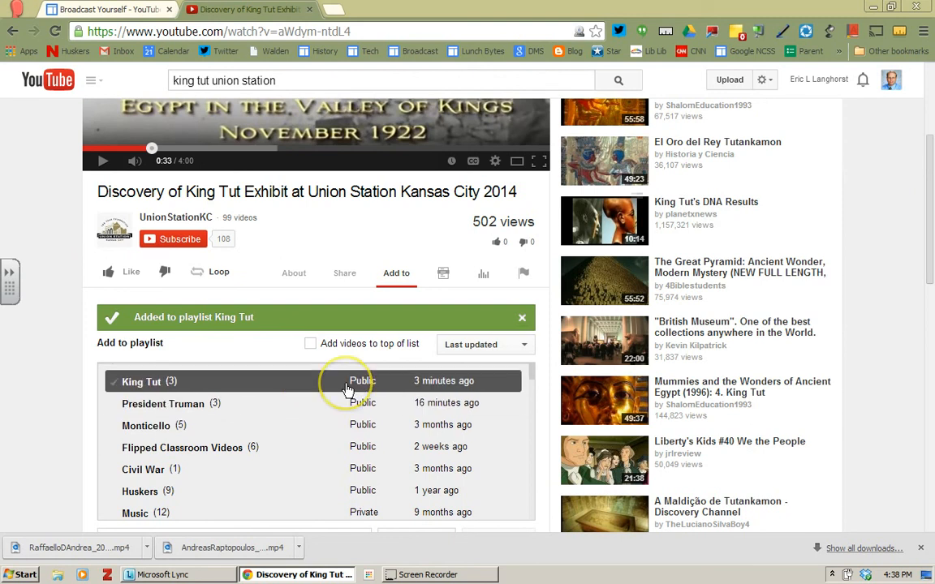
Go to the playlists in the Video Manager and open the King Tut playlist for editing
{"action": "left_click", "coordinate": [893, 85]}
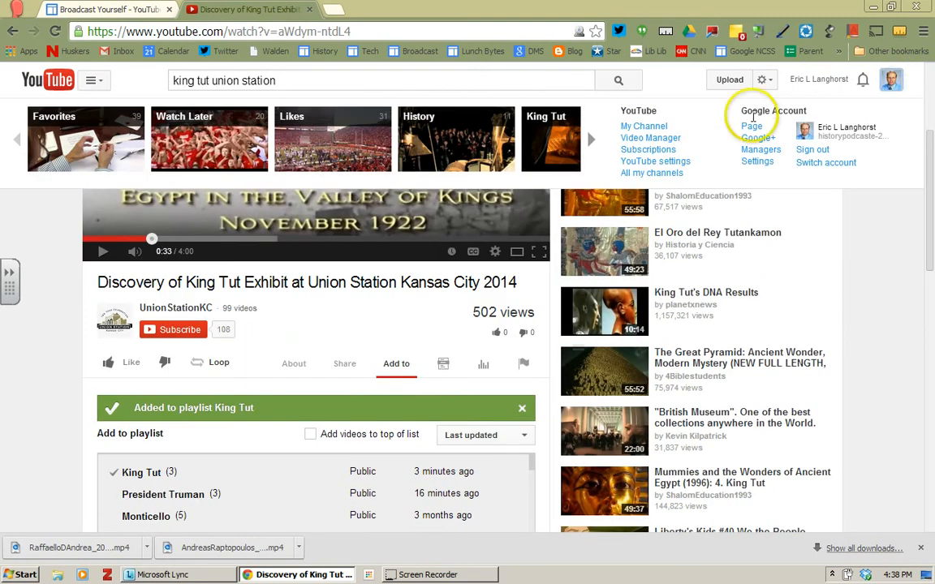
{"action": "left_click", "coordinate": [654, 143]}
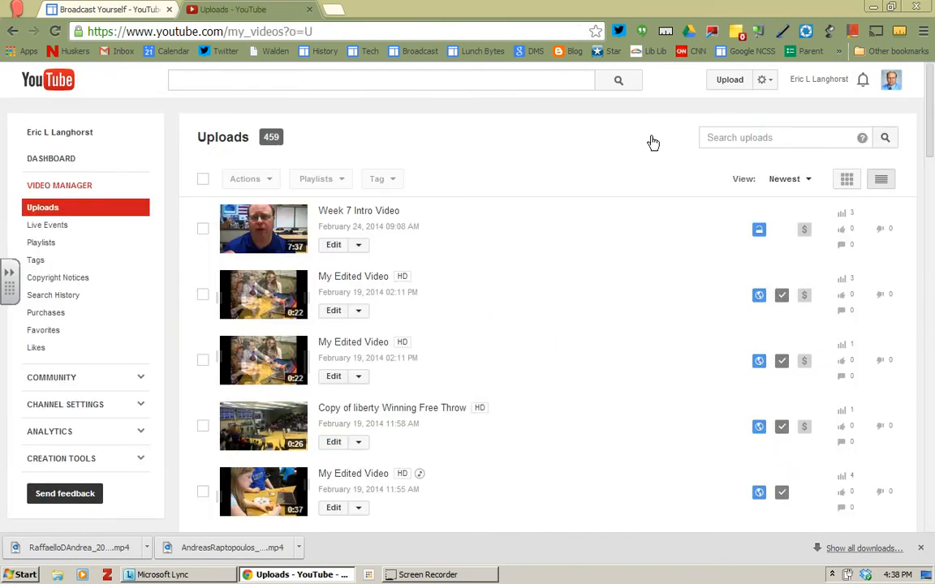
{"action": "left_click", "coordinate": [36, 246]}
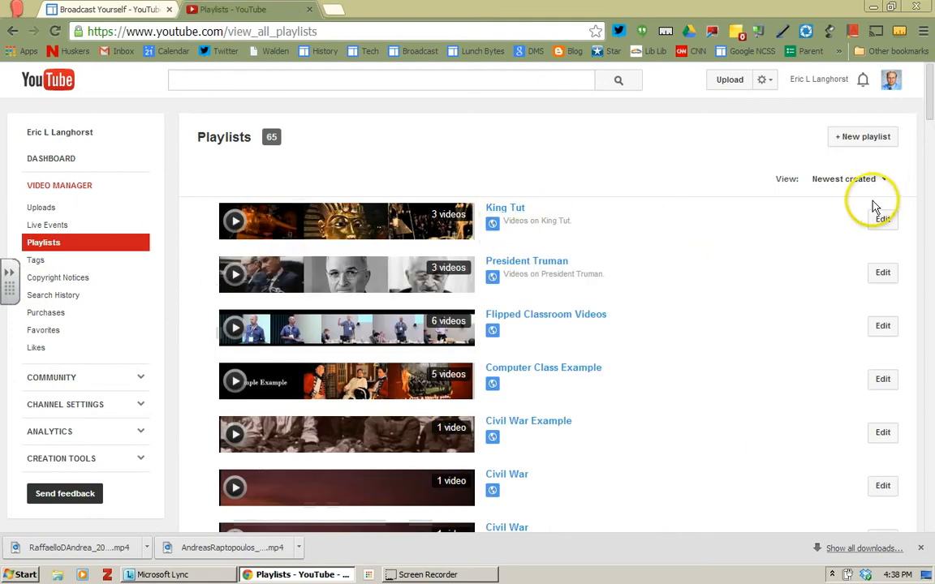
{"action": "left_click", "coordinate": [883, 224]}
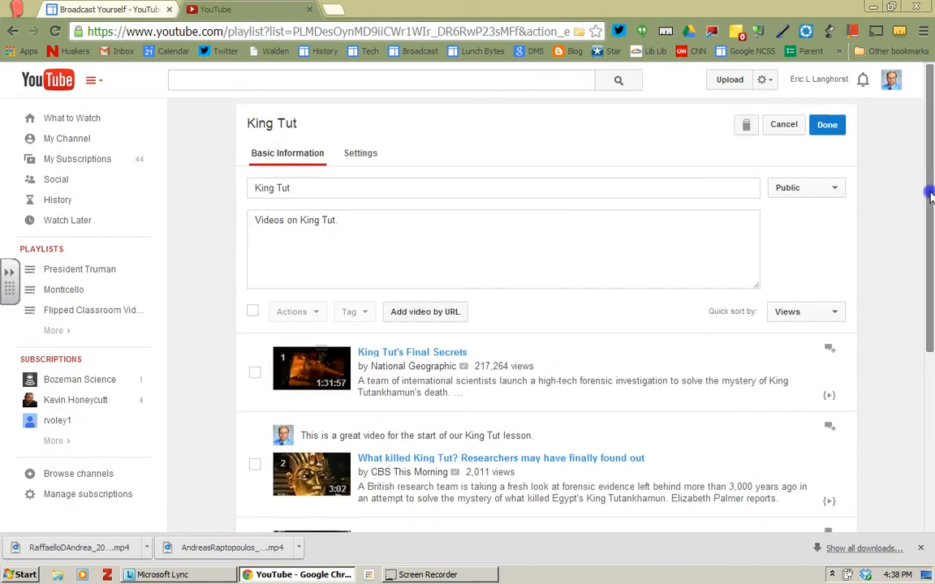
Move the Union Station exhibit video to the first position in the King Tut playlist and save the playlist
{"action": "left_click_drag", "start_coordinate": [929, 202], "coordinate": [928, 269]}
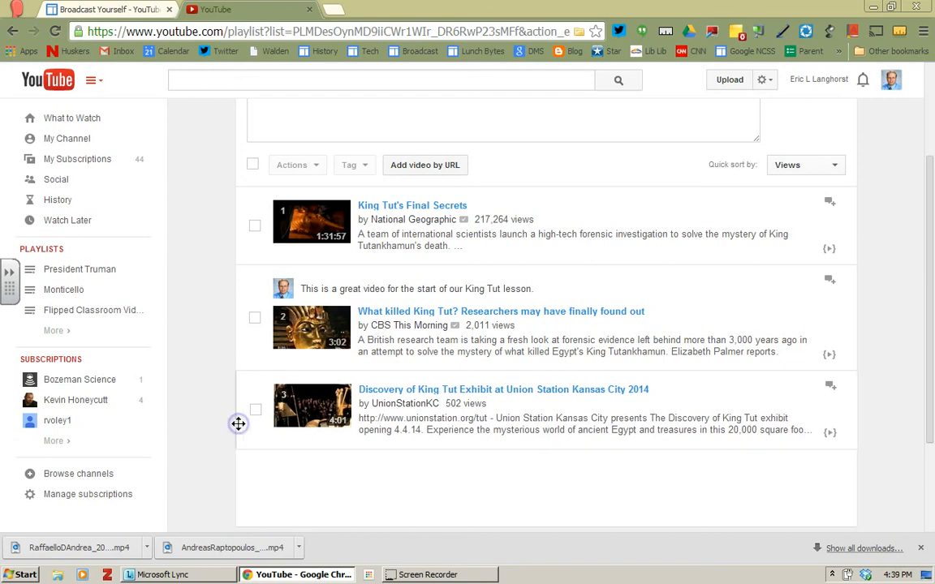
{"action": "left_click_drag", "start_coordinate": [237, 423], "coordinate": [238, 242]}
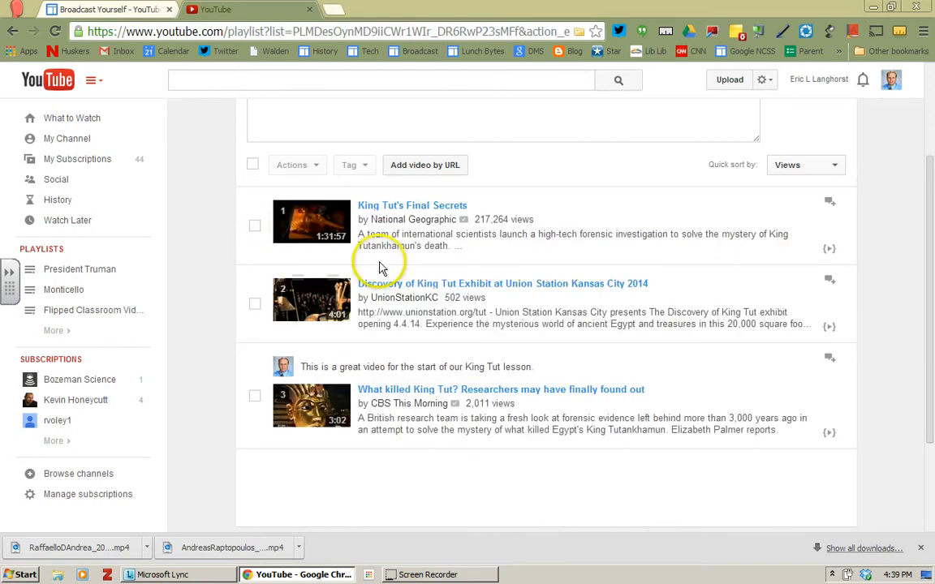
{"action": "left_click_drag", "start_coordinate": [238, 294], "coordinate": [242, 212]}
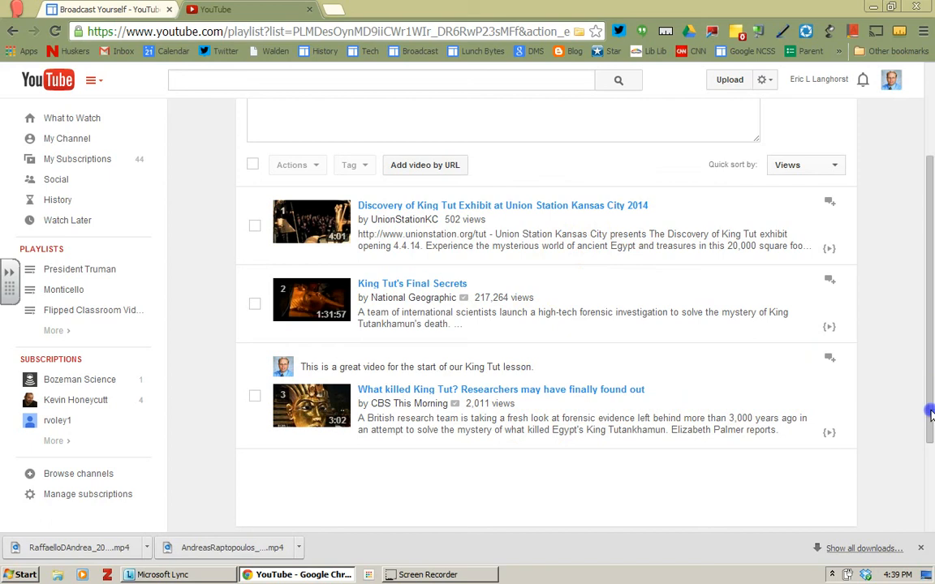
{"action": "left_click_drag", "start_coordinate": [931, 411], "coordinate": [932, 315]}
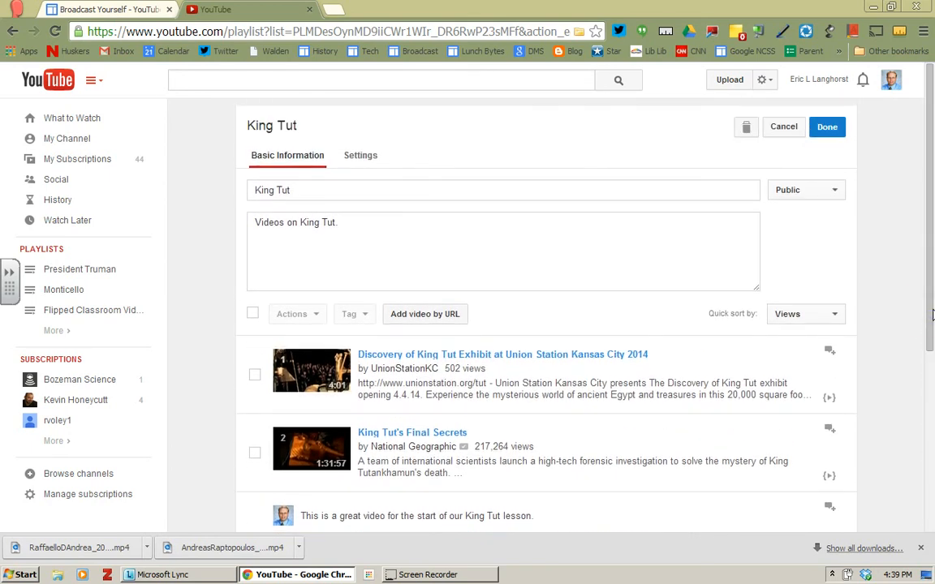
{"action": "left_click", "coordinate": [834, 130]}
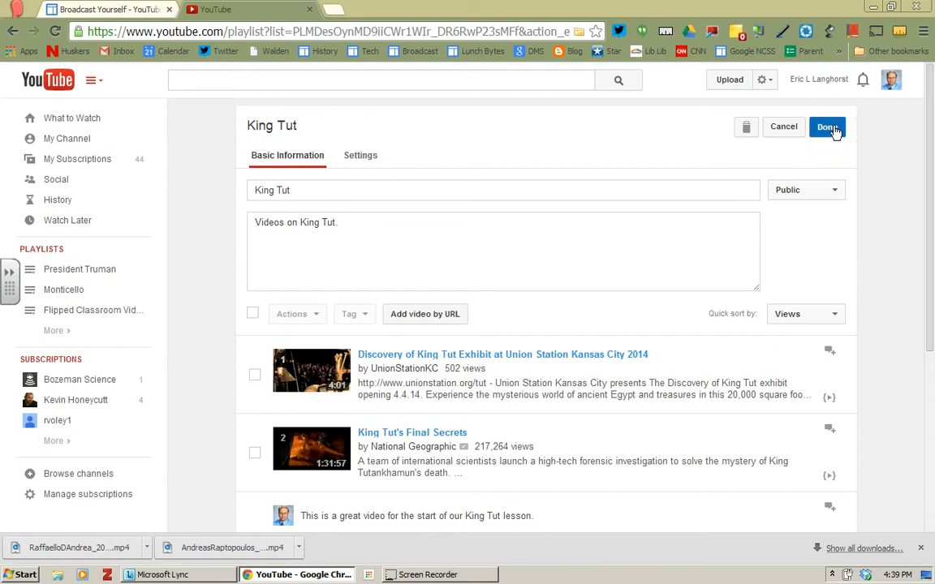
{"action": "left_click", "coordinate": [830, 130]}
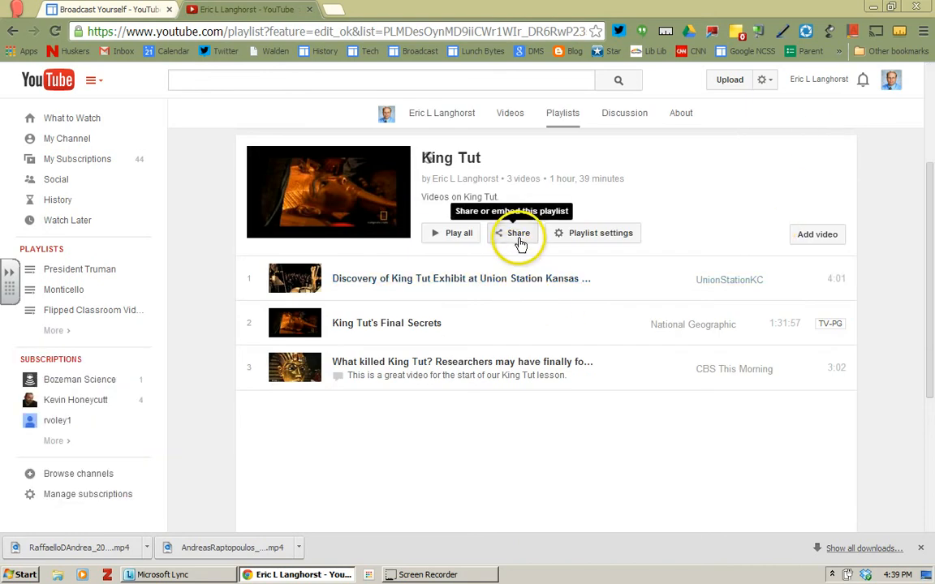
Open the King Tut playlist's sharing options, view the email form, and copy the playlist's share link
{"action": "left_click", "coordinate": [520, 241]}
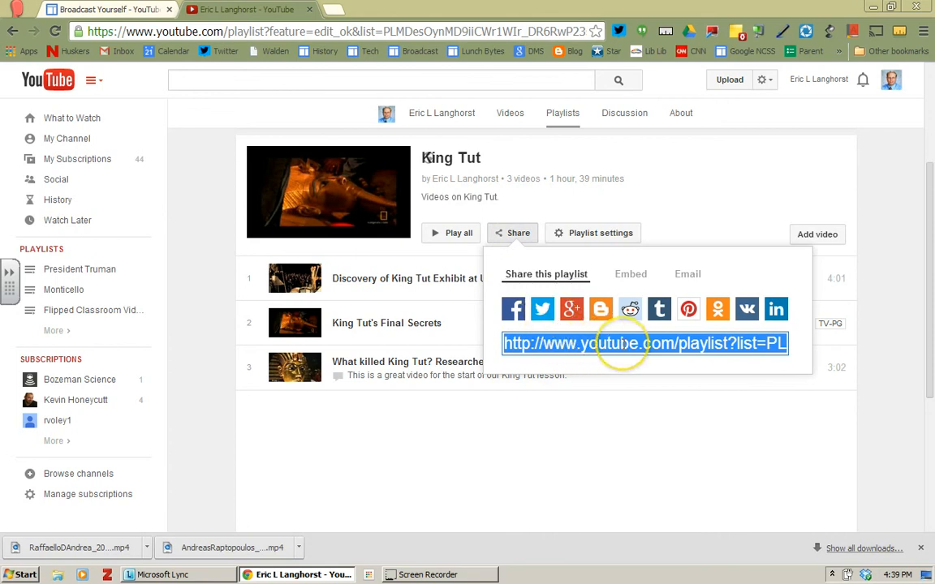
{"action": "left_click", "coordinate": [688, 278]}
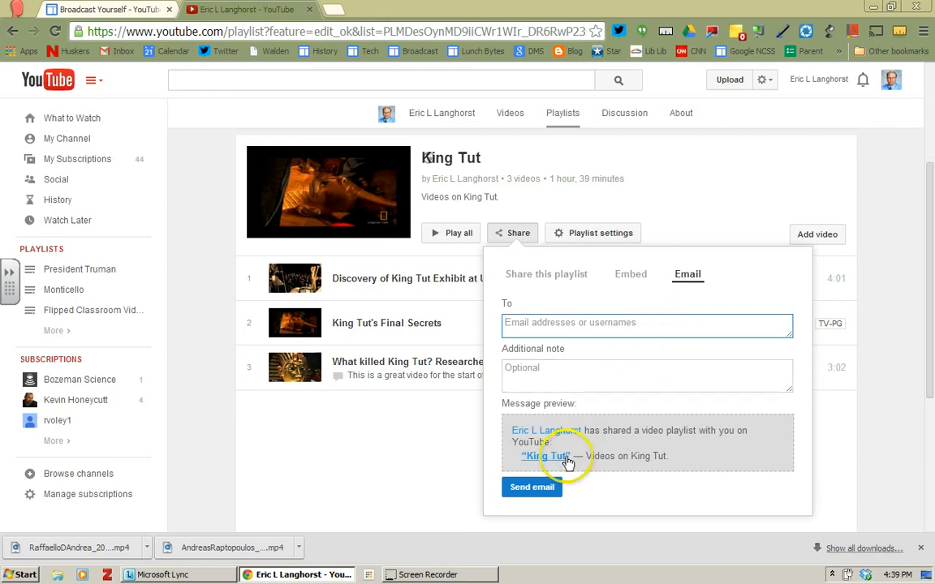
{"action": "left_click", "coordinate": [557, 278]}
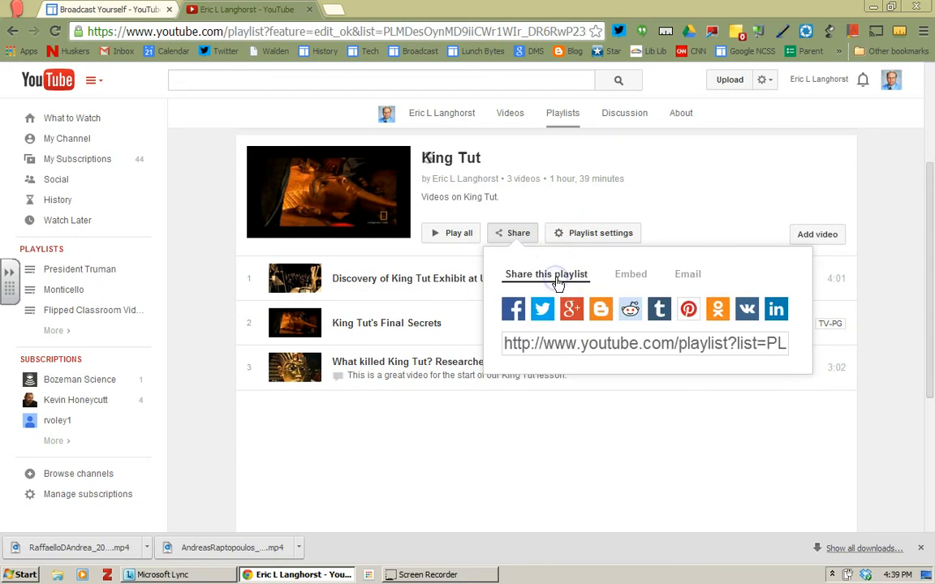
{"action": "left_click", "coordinate": [574, 342]}
{"action": "right_click", "coordinate": [574, 343]}
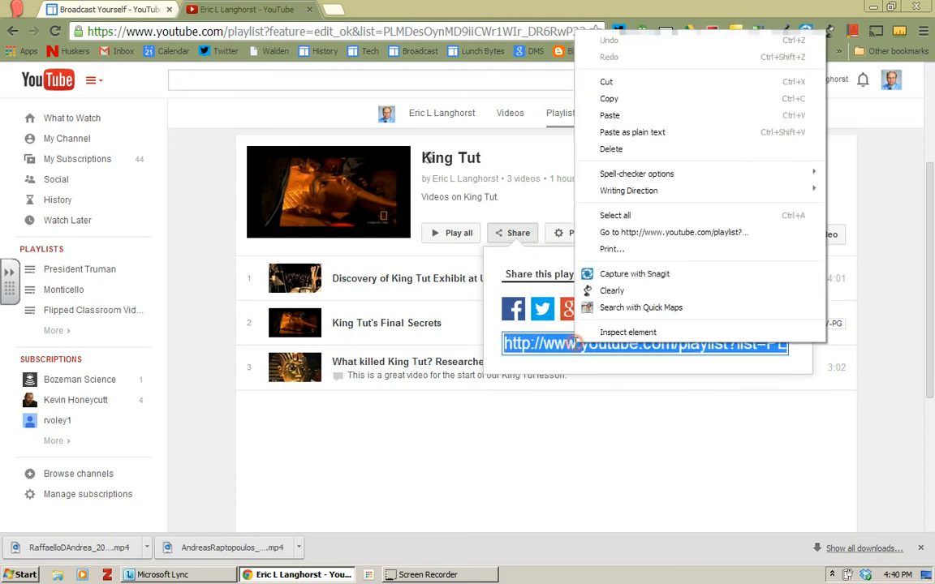
{"action": "left_click", "coordinate": [622, 96]}
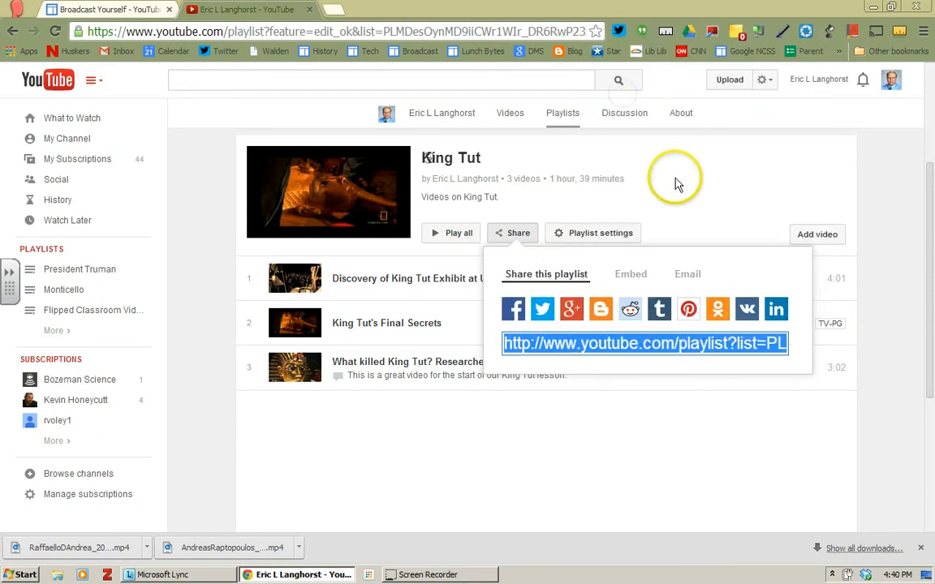